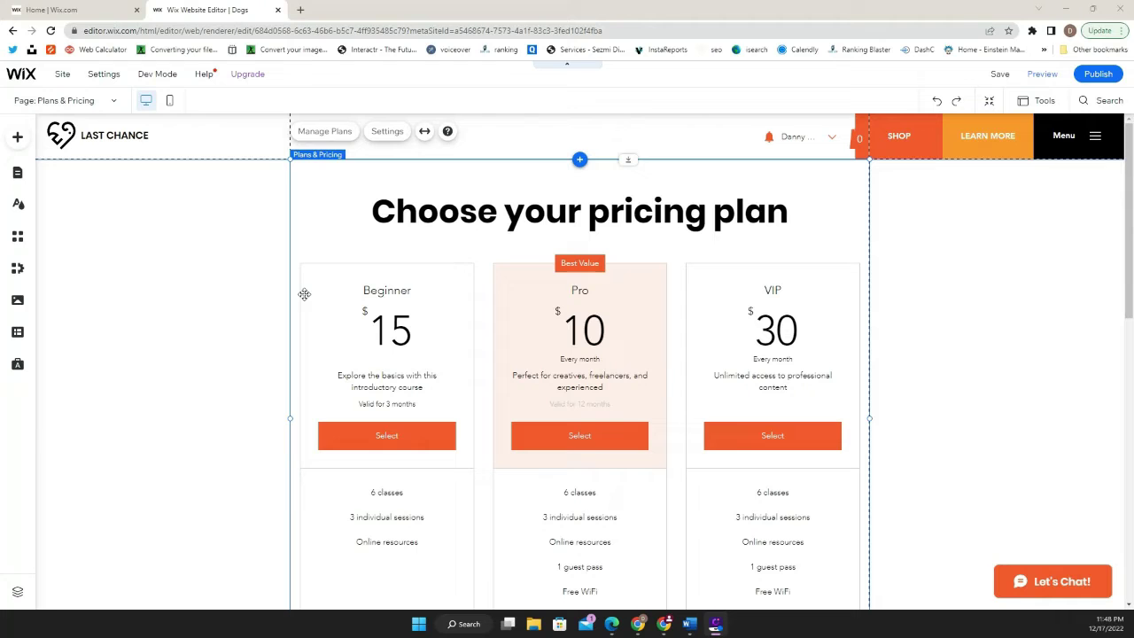
Step: Add a new blank page named THANK YOU below Plans & Pricing in the site's page list
left_click(18, 174)
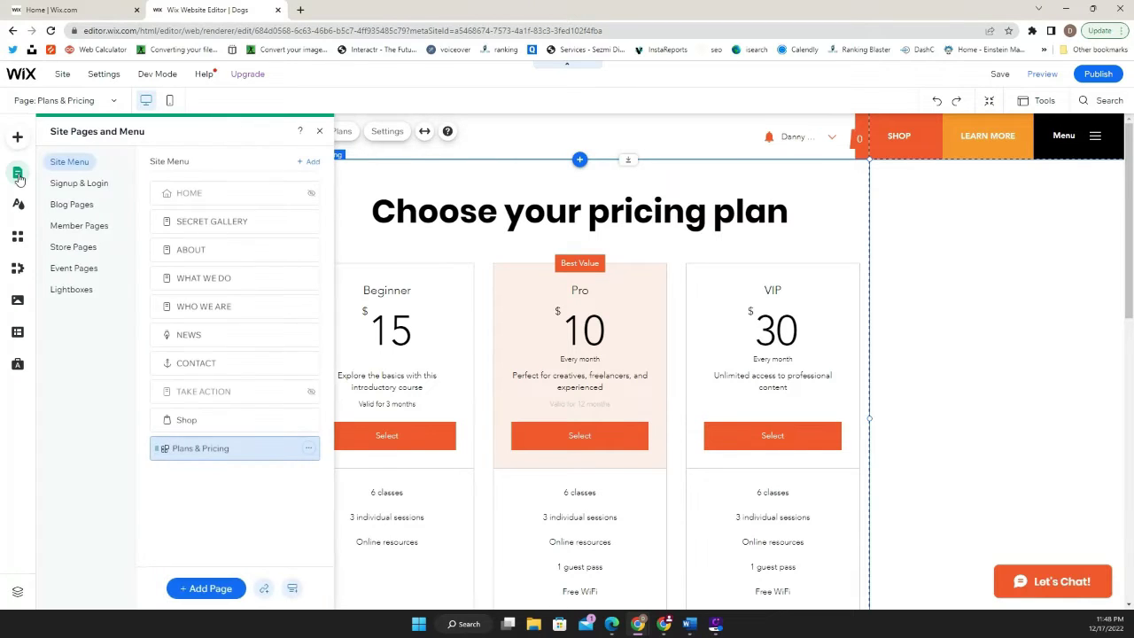
left_click(213, 589)
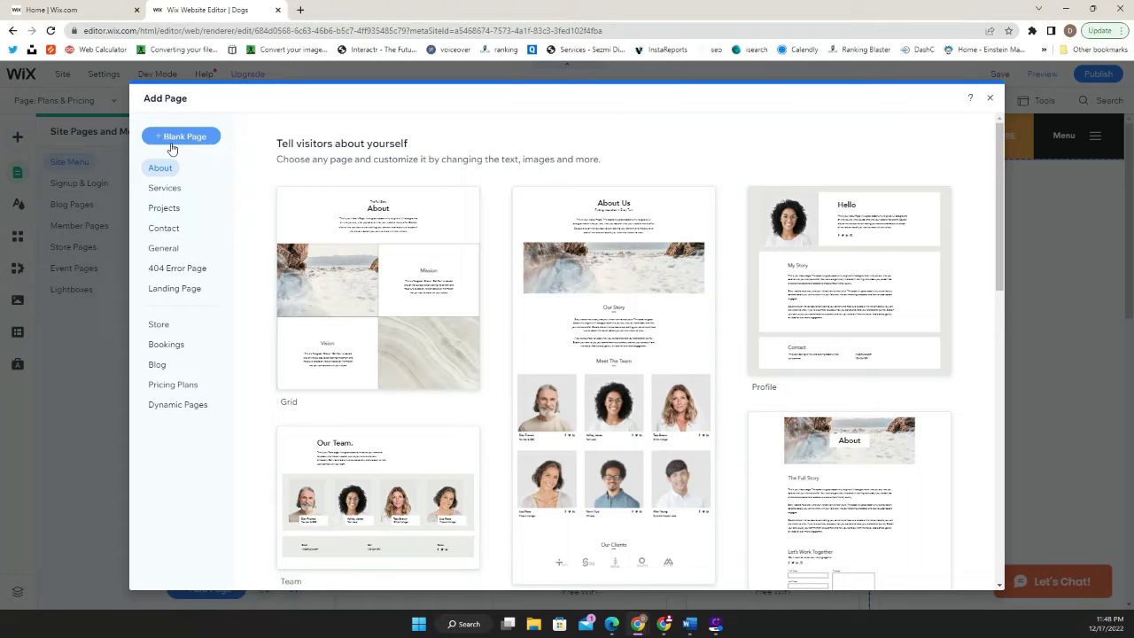
left_click(174, 141)
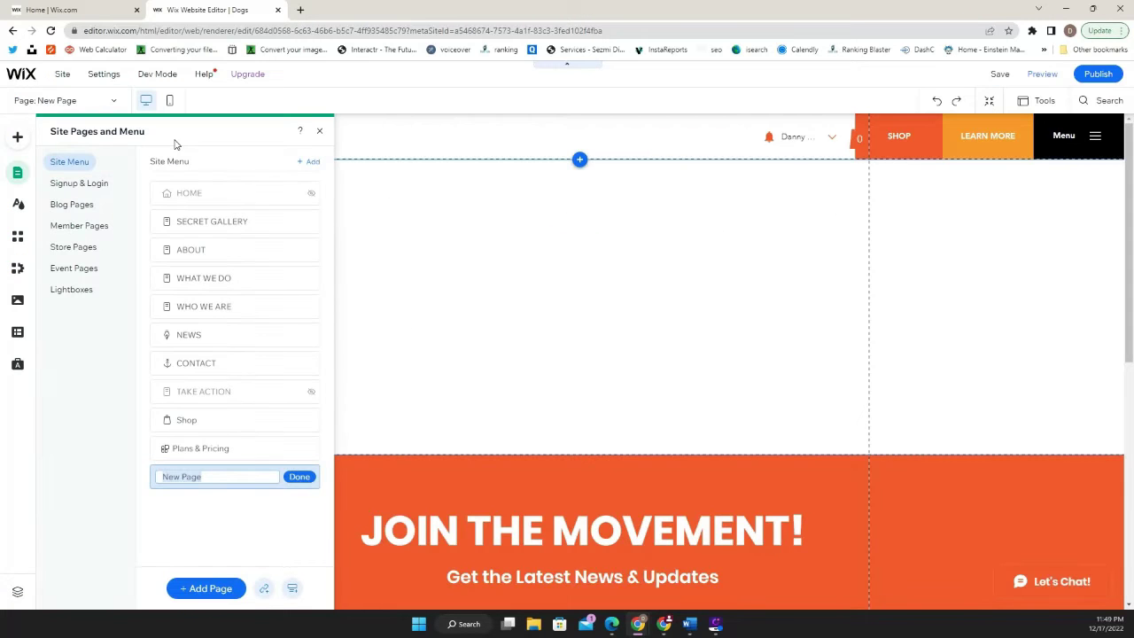
type("THANK YOU")
left_click(299, 477)
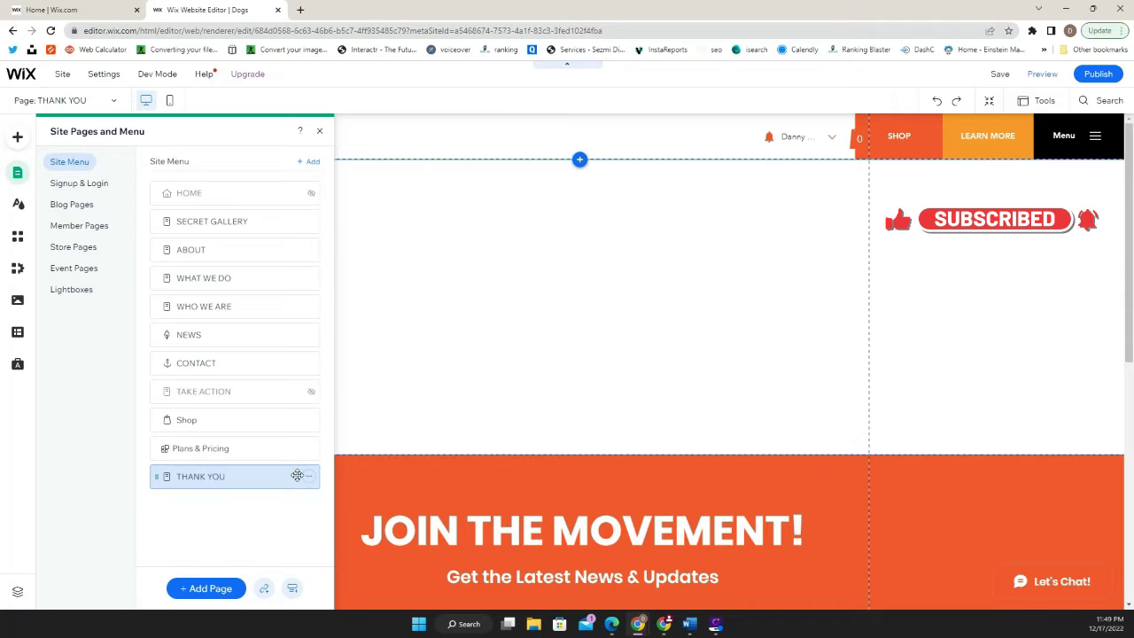
key("alt+Tab")
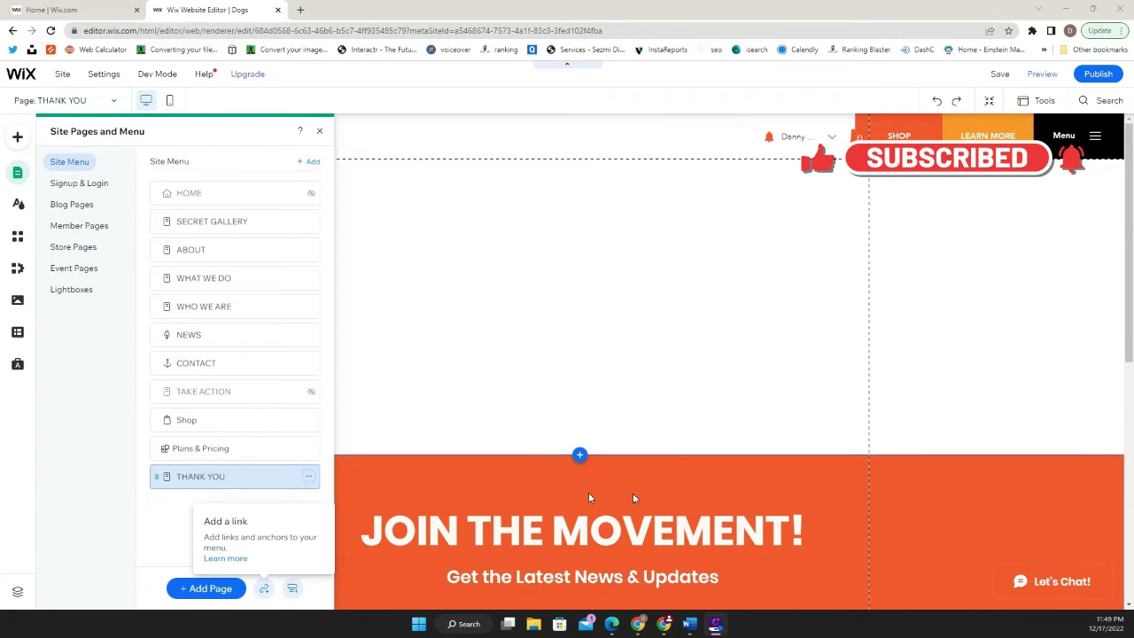
Step: Make the top section taller, then add a Heading 6 text box and widen it
left_click(576, 304)
left_click_drag(626, 454, 628, 563)
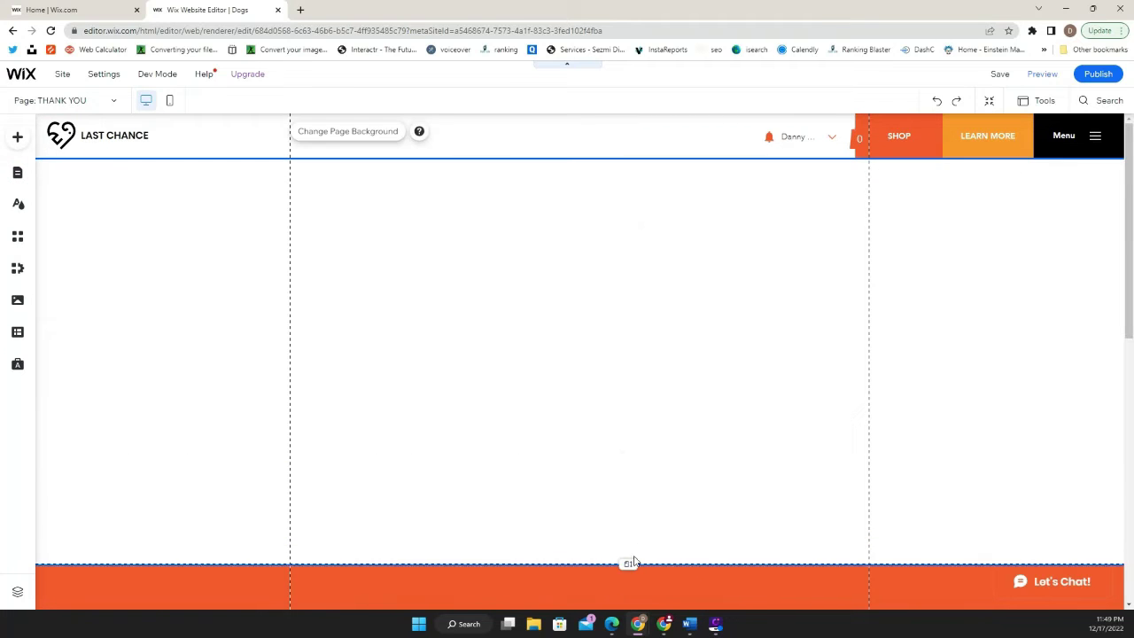
left_click(17, 139)
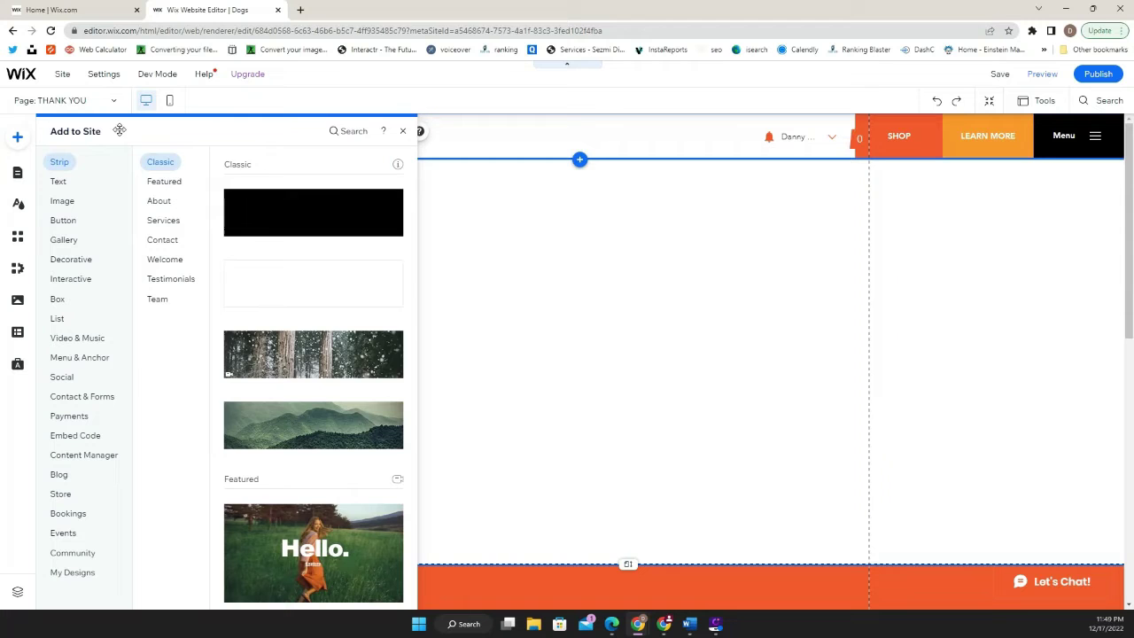
mouse_move(56, 182)
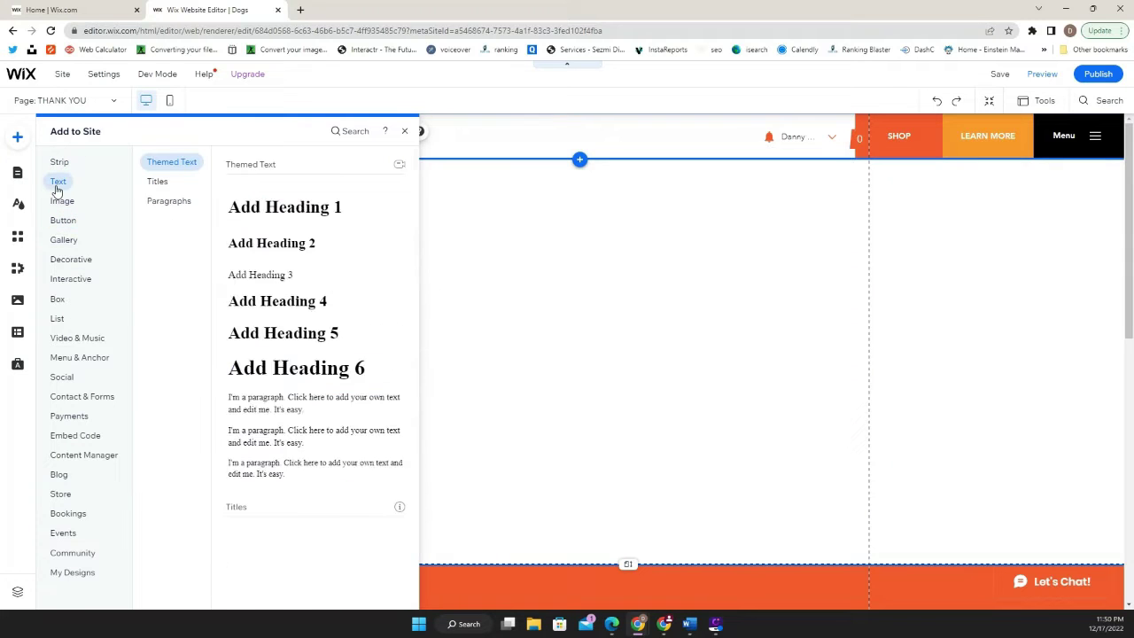
left_click_drag(292, 369, 437, 216)
left_click_drag(511, 341, 883, 284)
Step: Set the heading text to 'Thank you for your purchased' at 60 px, near the top
double_click(703, 261)
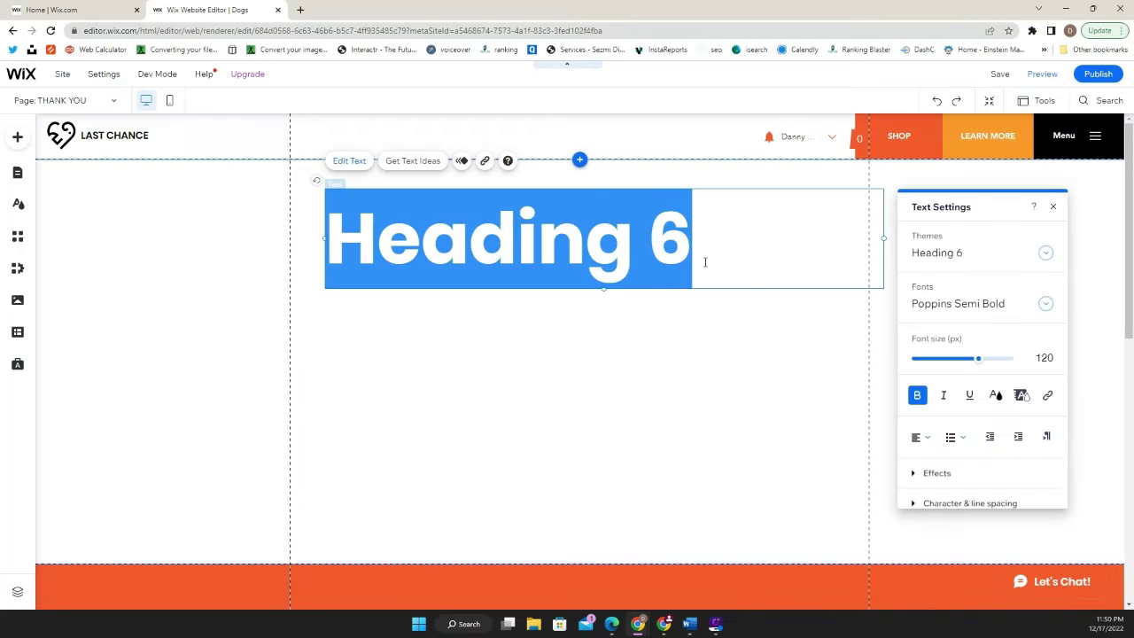
type("tH")
key("BackSpace")
key("BackSpace")
type("T")
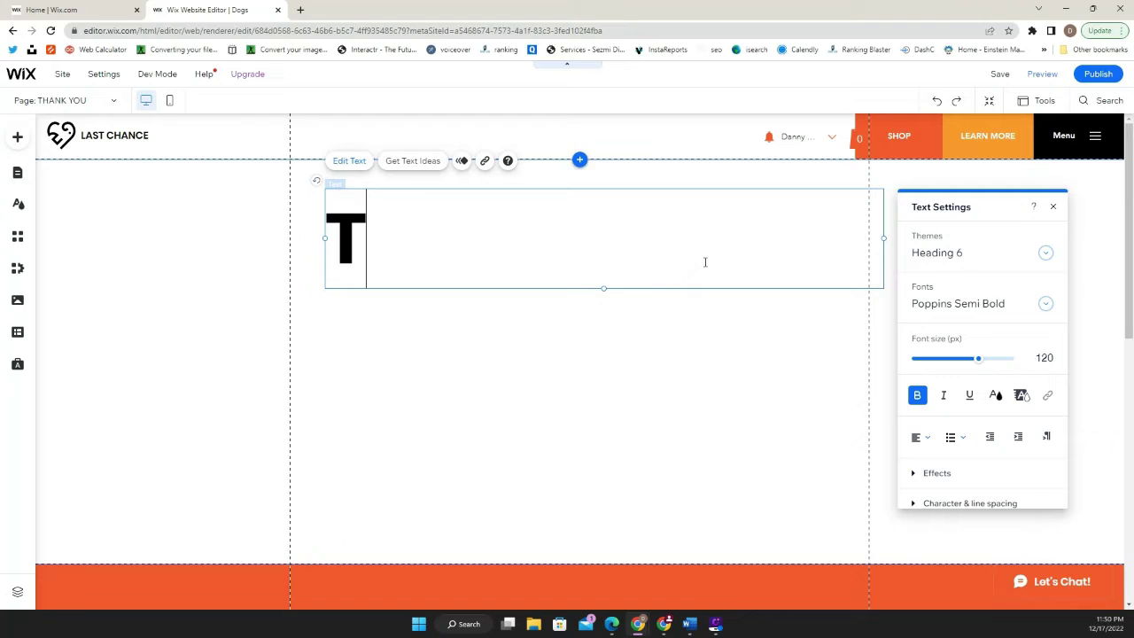
type("hank you fo")
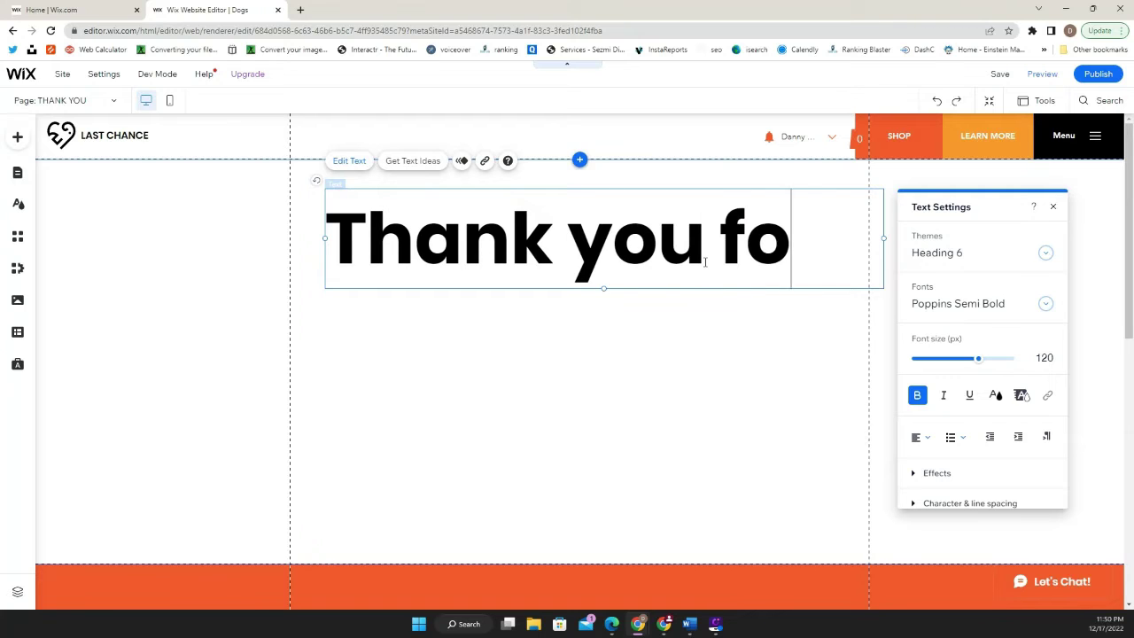
type("r your purch")
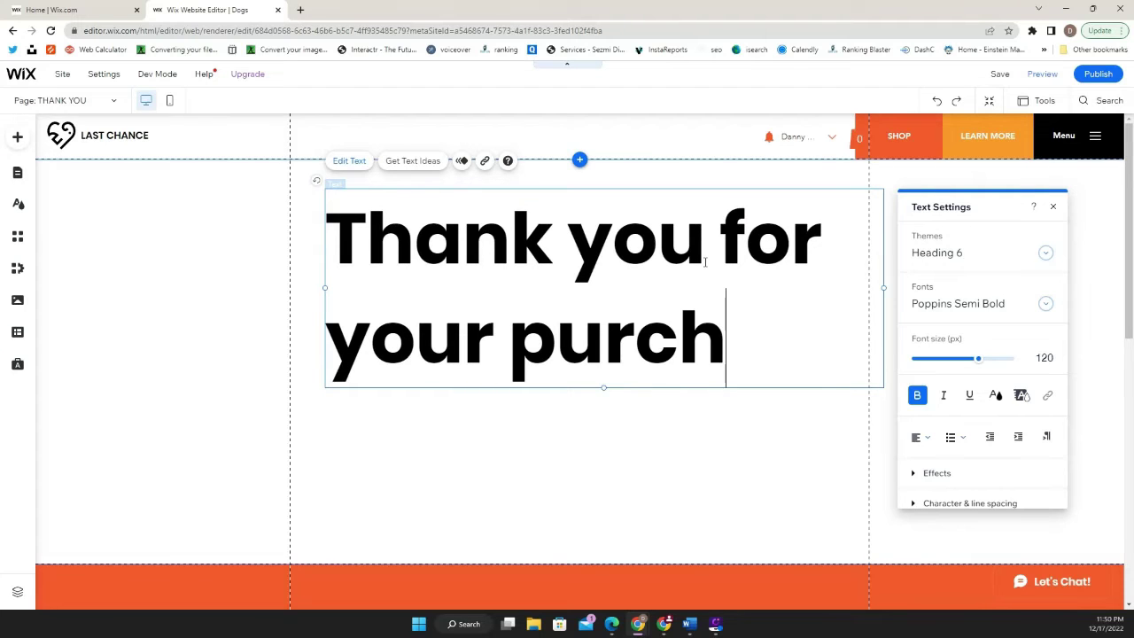
type("ased")
left_click_drag(735, 439, 299, 226)
left_click(1057, 358)
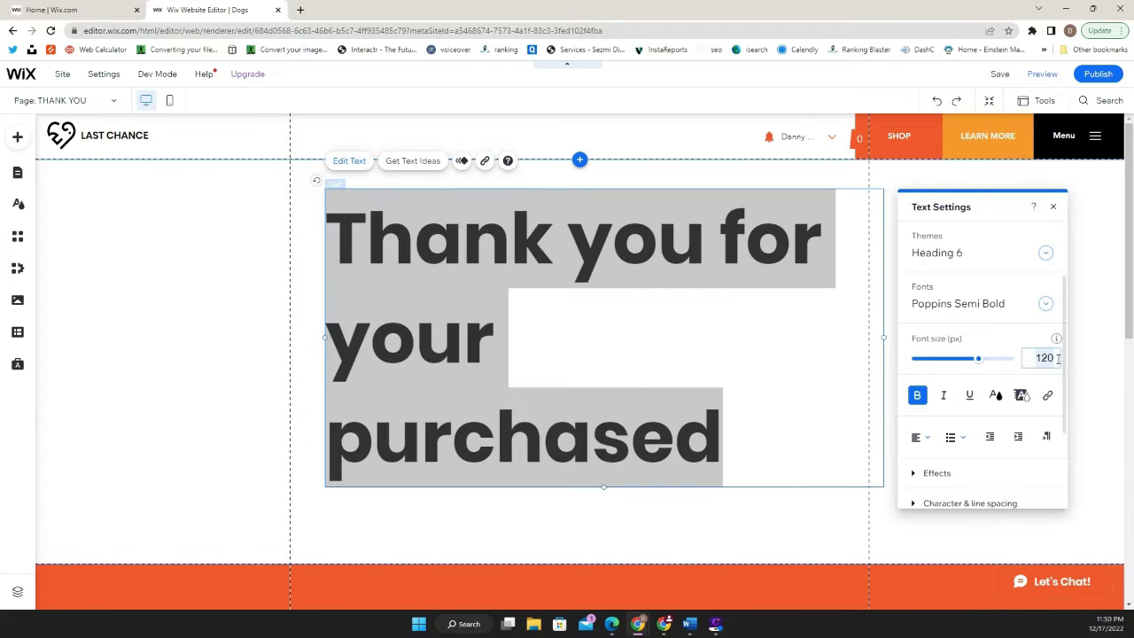
type("60")
key("Return")
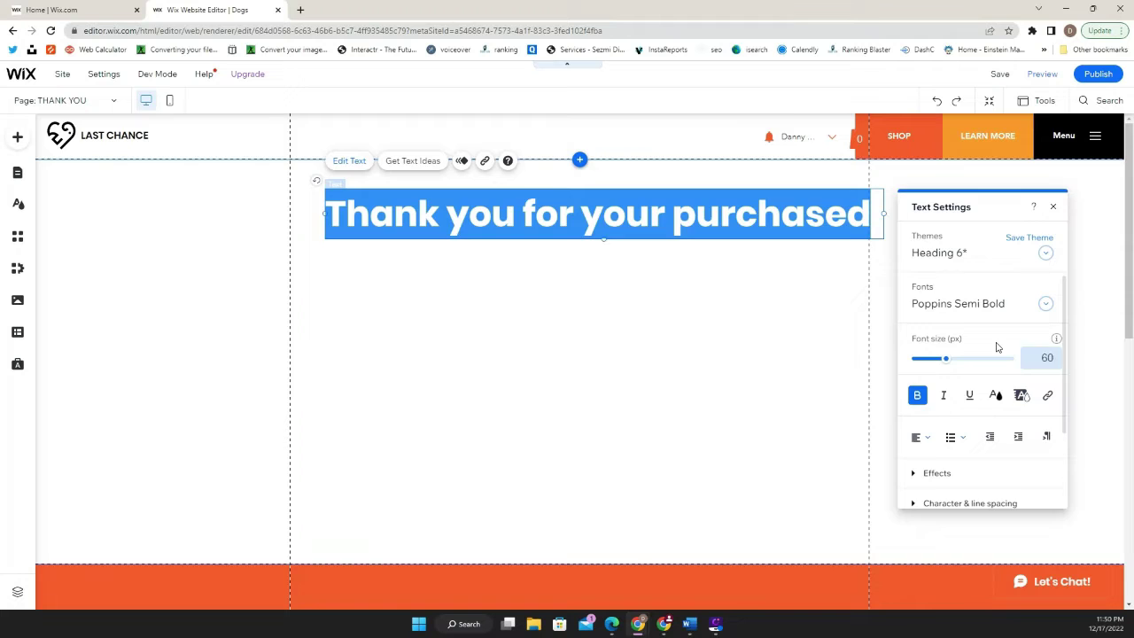
key("Escape")
left_click_drag(637, 205, 612, 217)
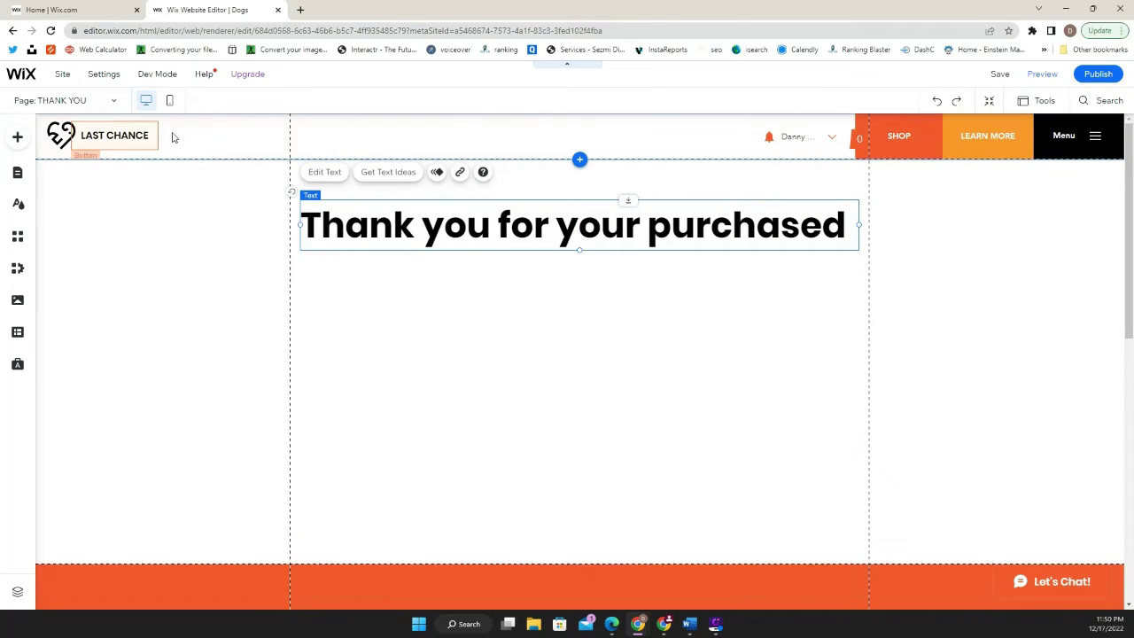
Step: Switch the THANK YOU page layout to No header & footer and extend its section downward
left_click(17, 172)
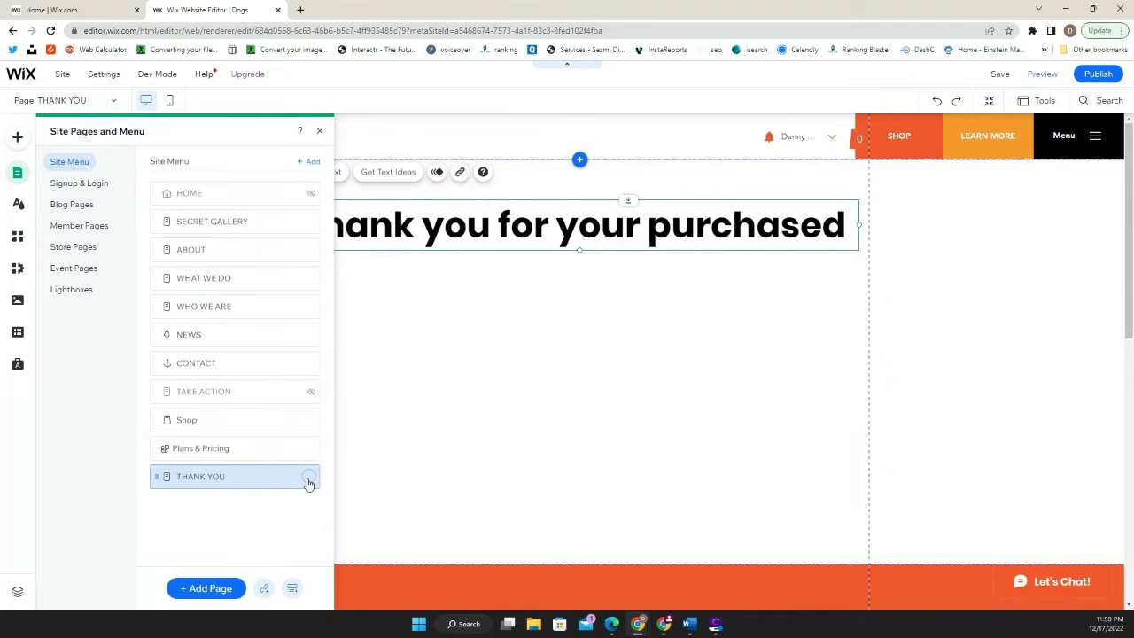
left_click(308, 479)
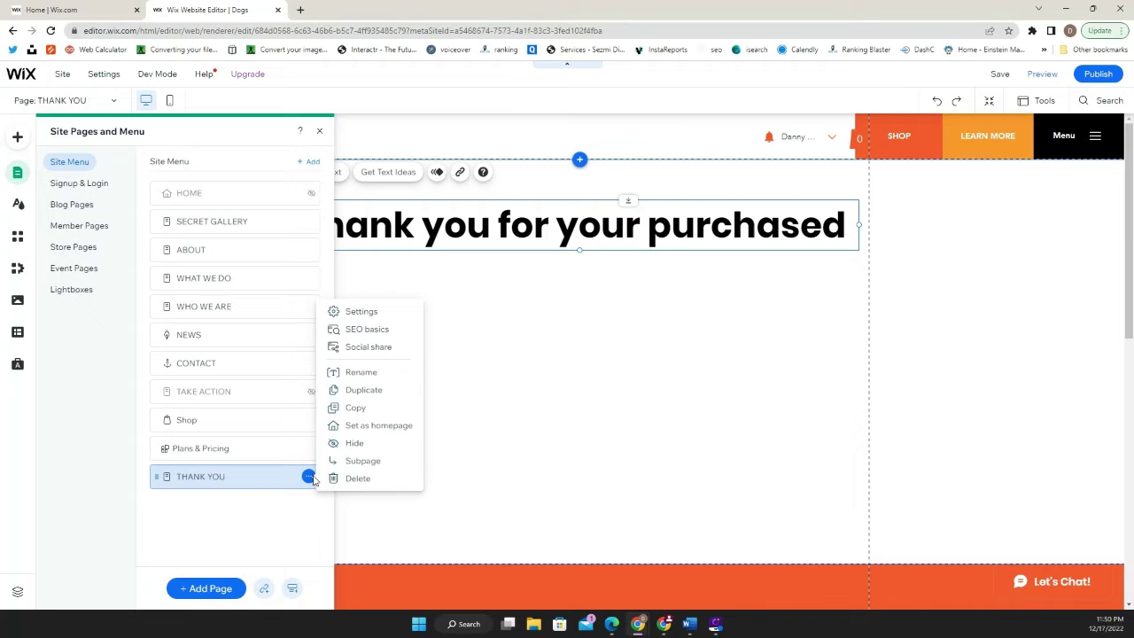
left_click(361, 312)
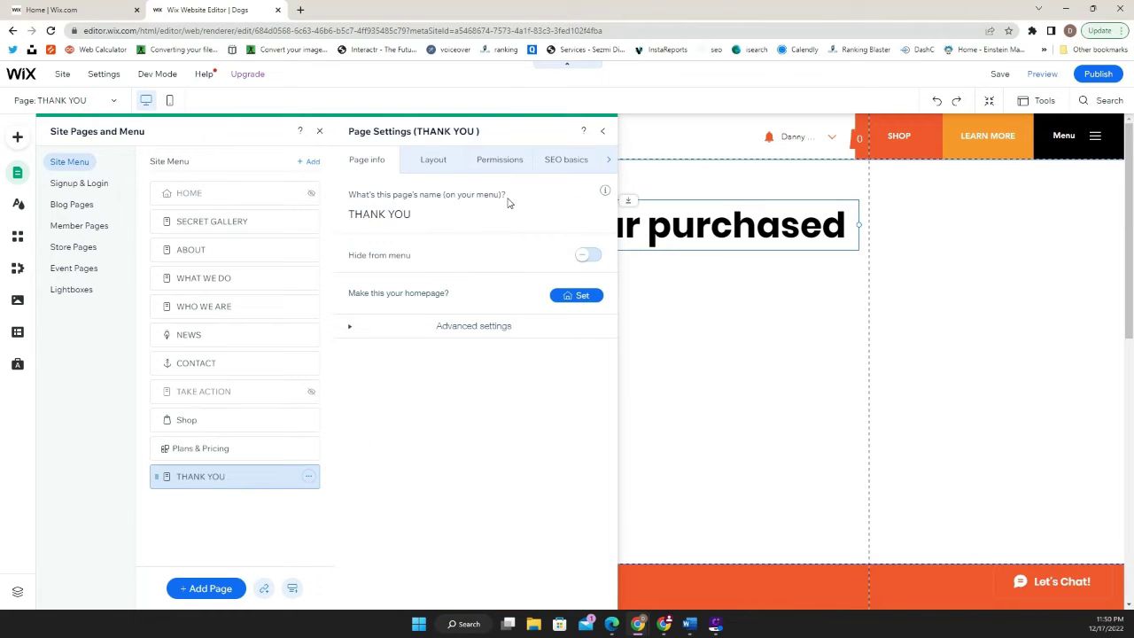
left_click(427, 161)
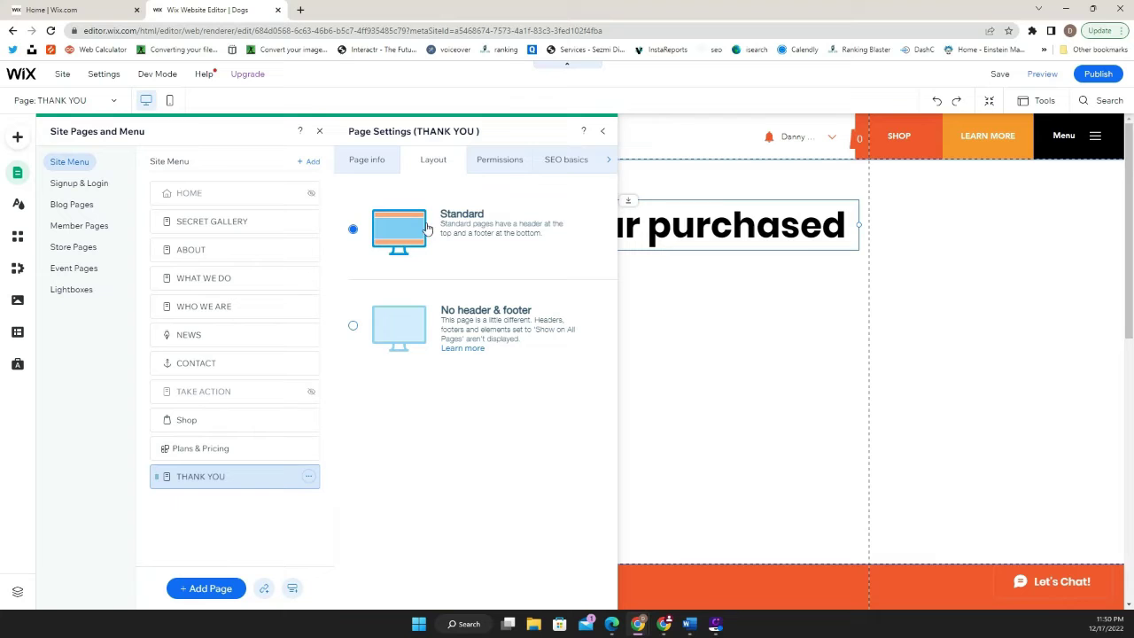
left_click(352, 328)
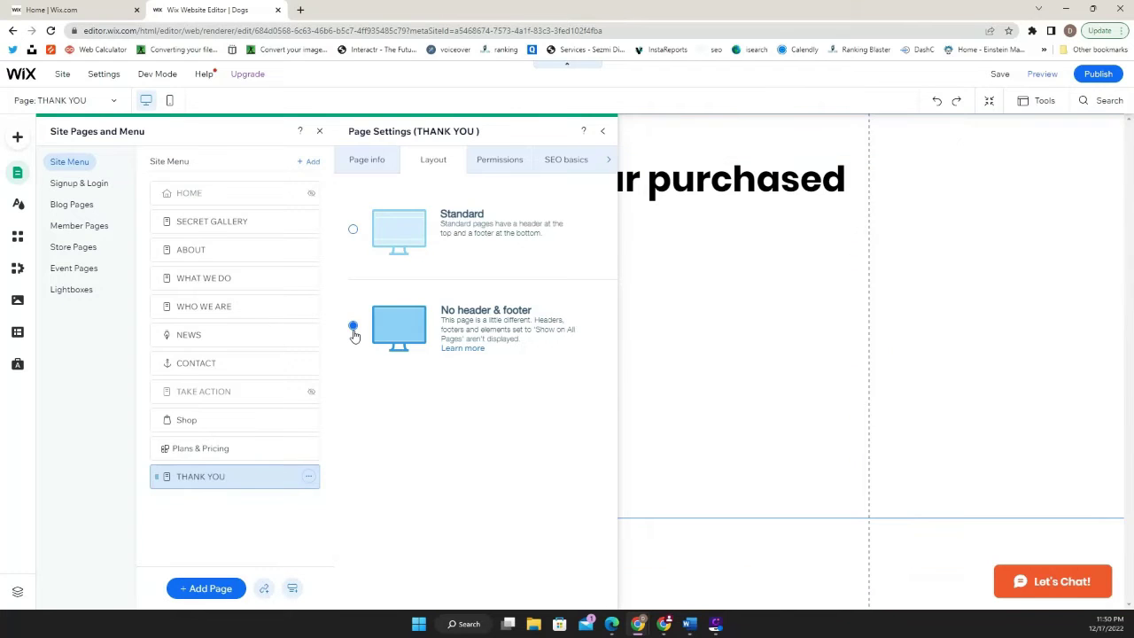
left_click(620, 255)
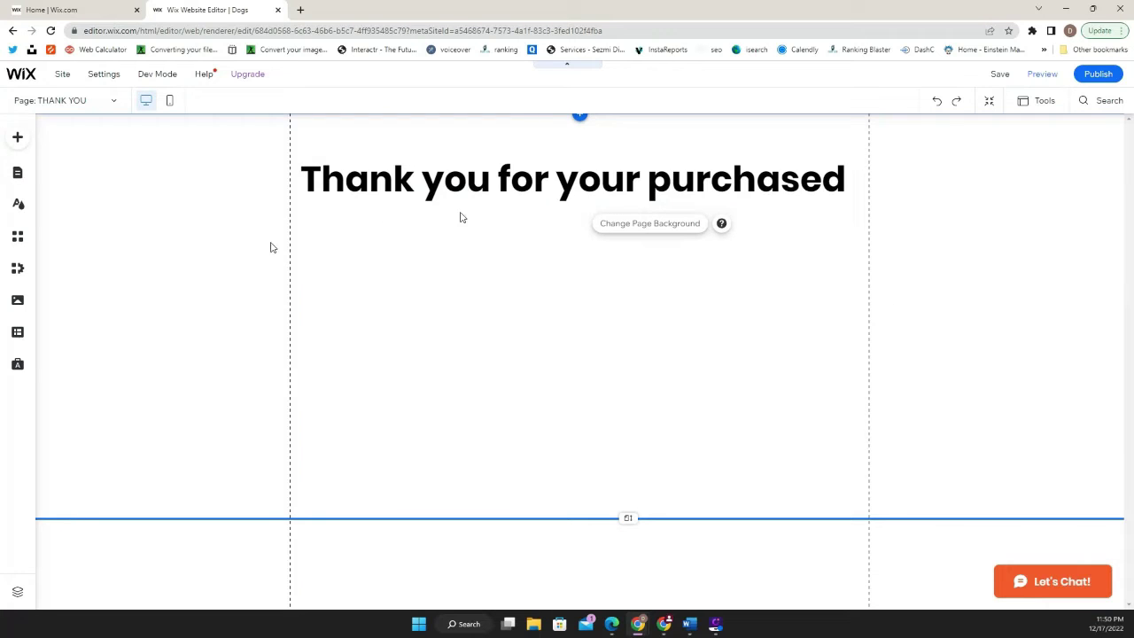
left_click_drag(628, 518, 639, 590)
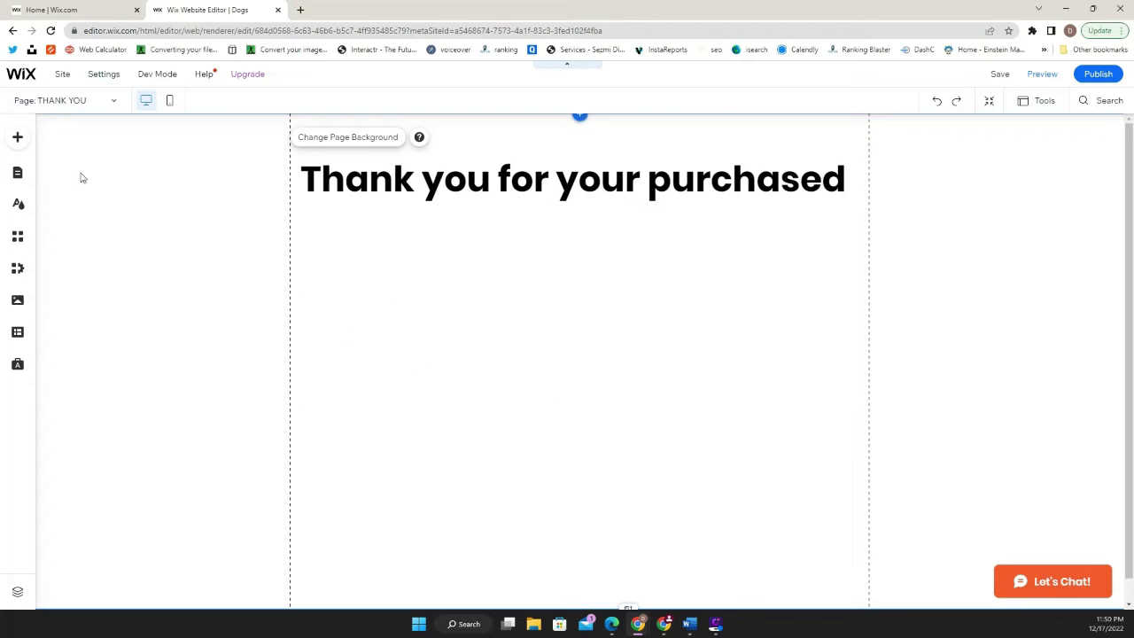
Step: Add a six-item service icon repeater below the heading
left_click(24, 138)
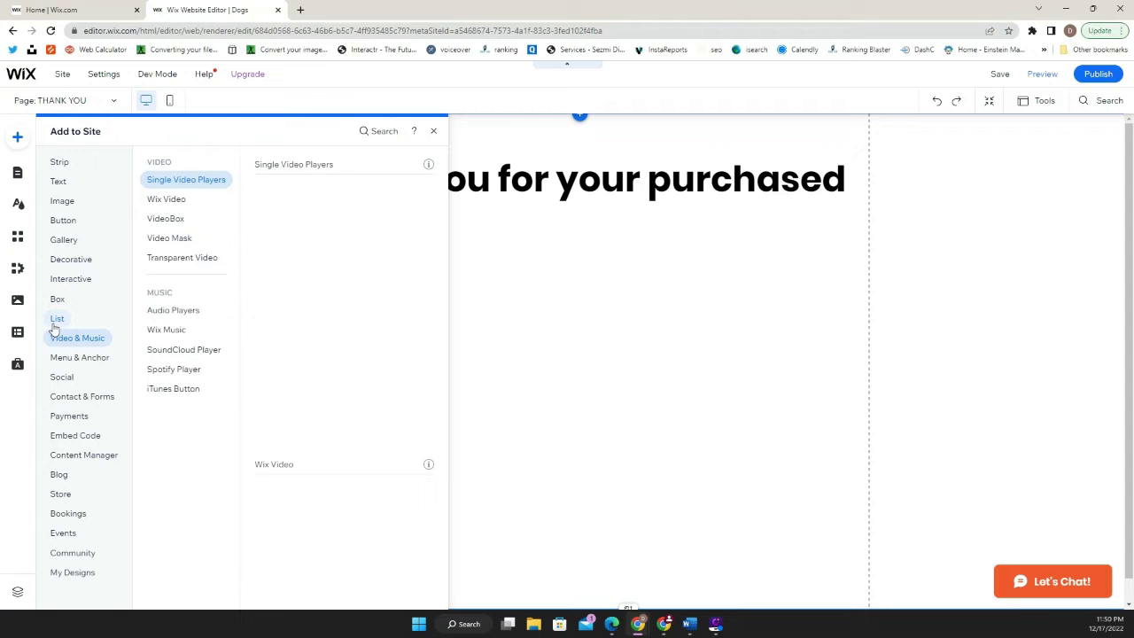
mouse_move(55, 319)
scroll(319, 420, "down", 3)
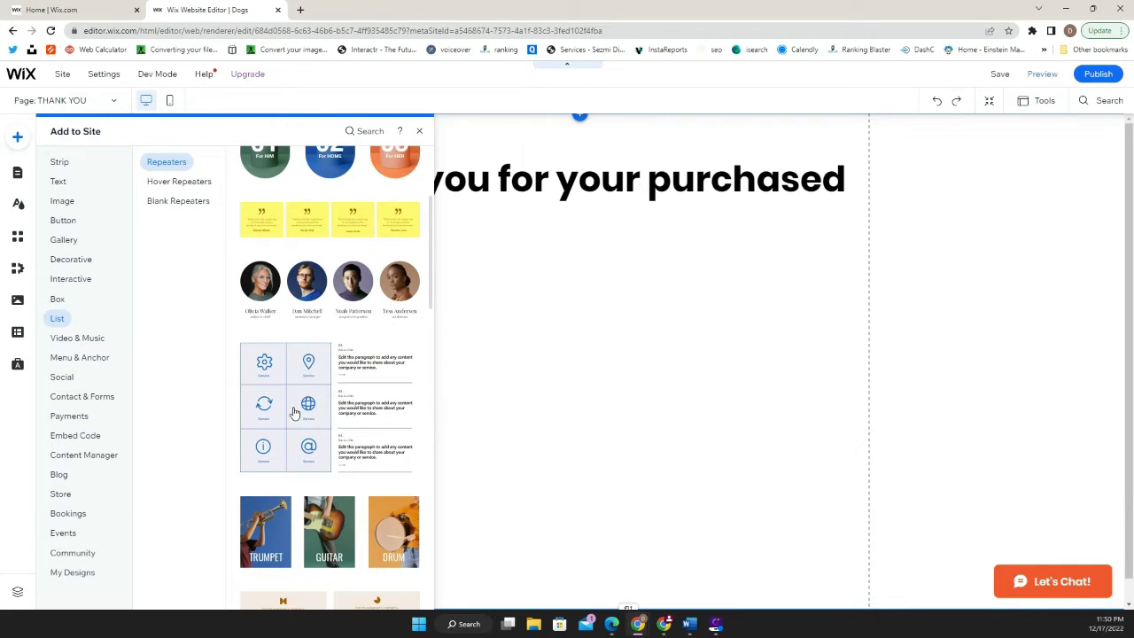
left_click_drag(299, 405, 590, 423)
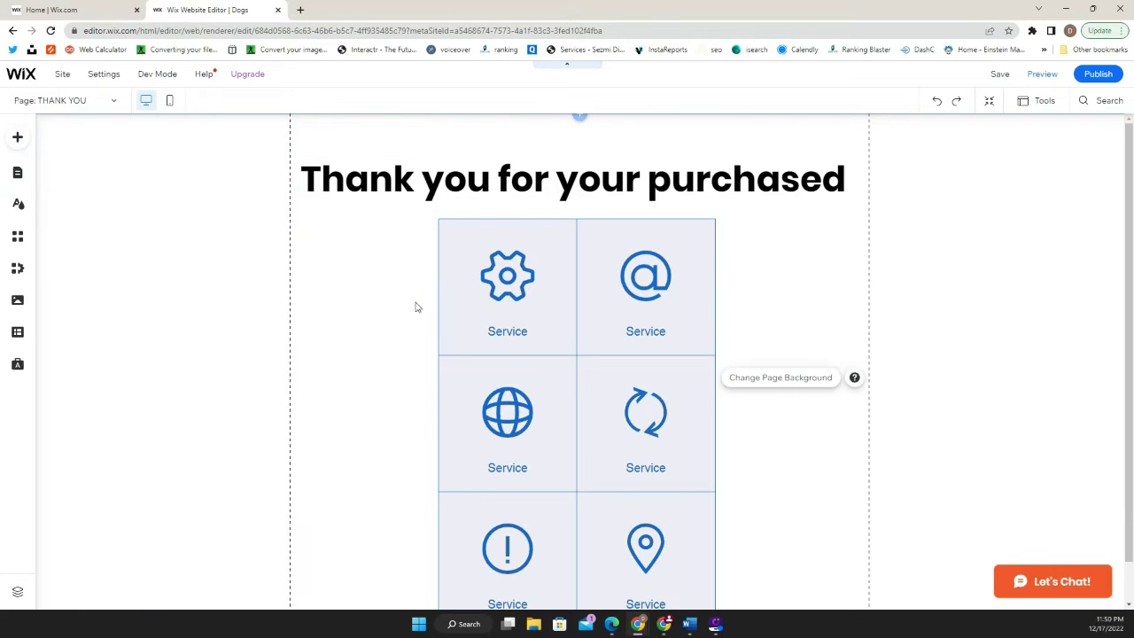
Step: Relabel the first two repeater cells from Service to Change profile and Join Group
left_click(487, 333)
left_click(497, 332)
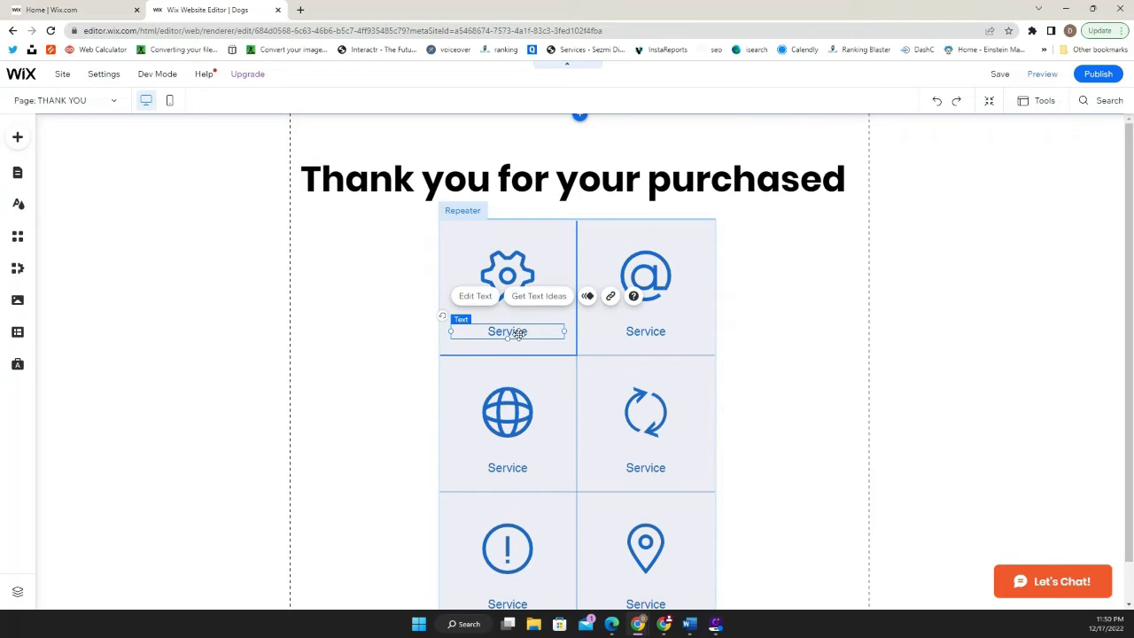
left_click(514, 335)
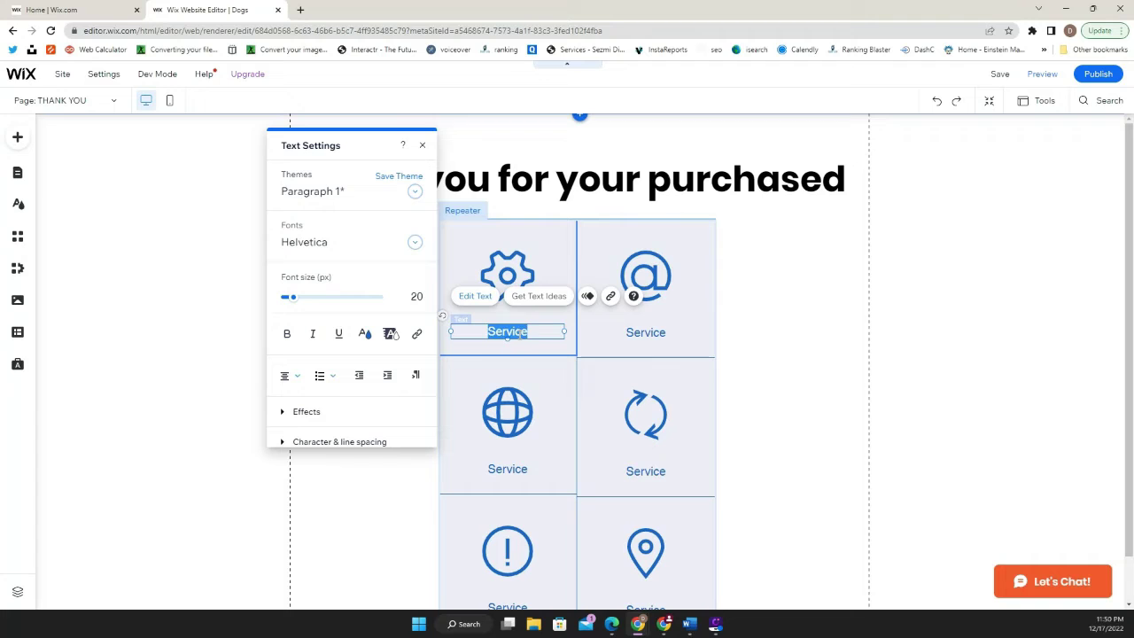
type("Chang")
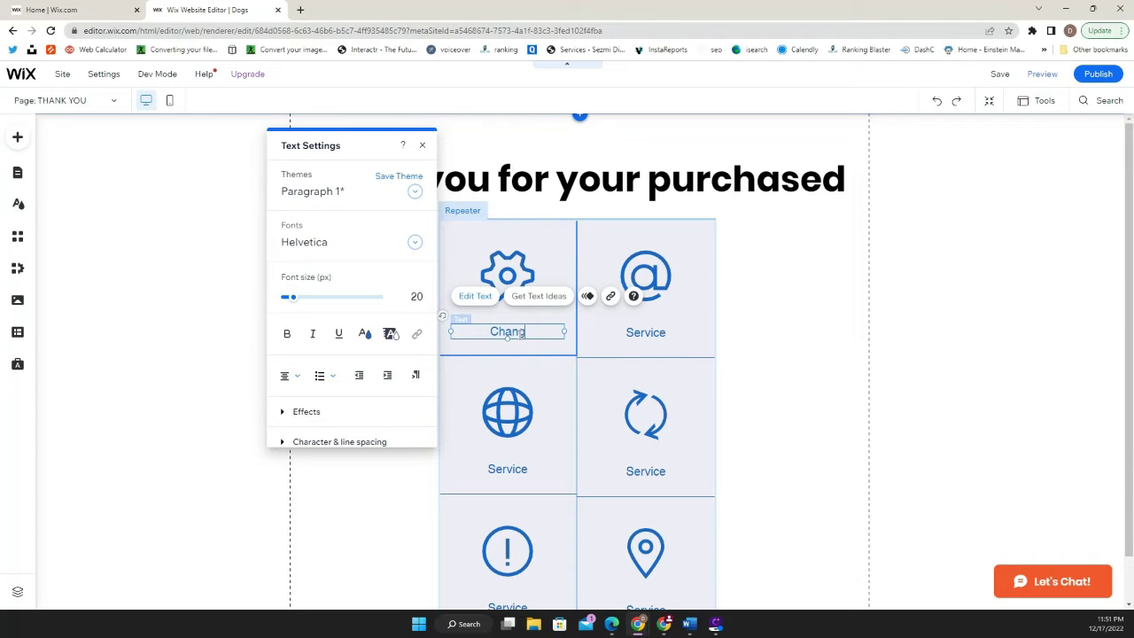
type("e profile")
left_click(645, 333)
double_click(646, 333)
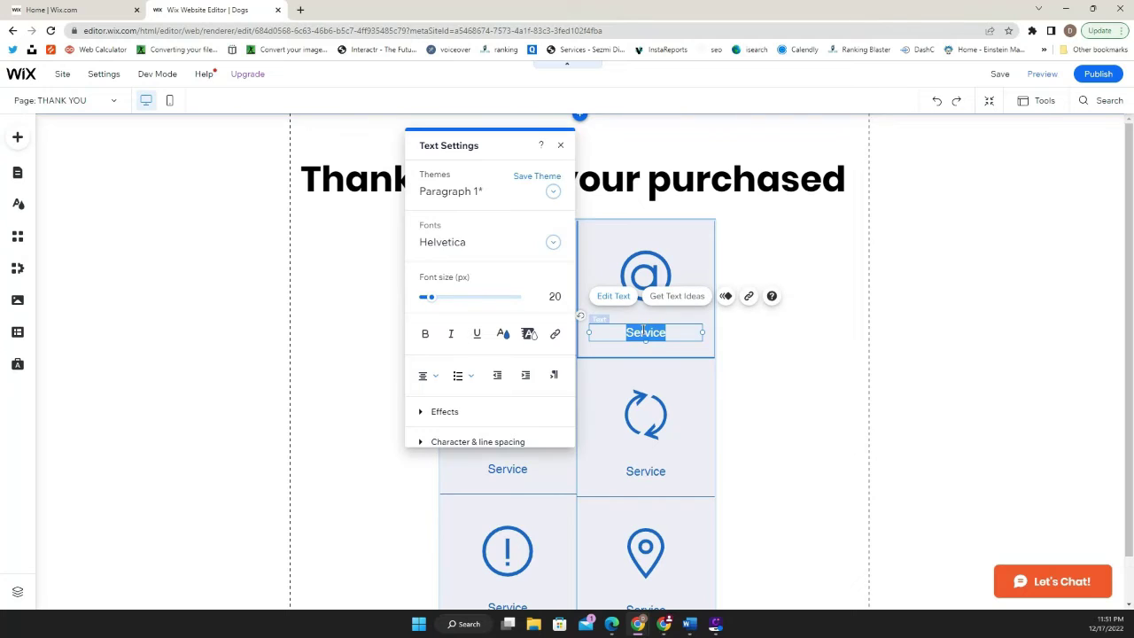
key("BackSpace")
type("Joing Group")
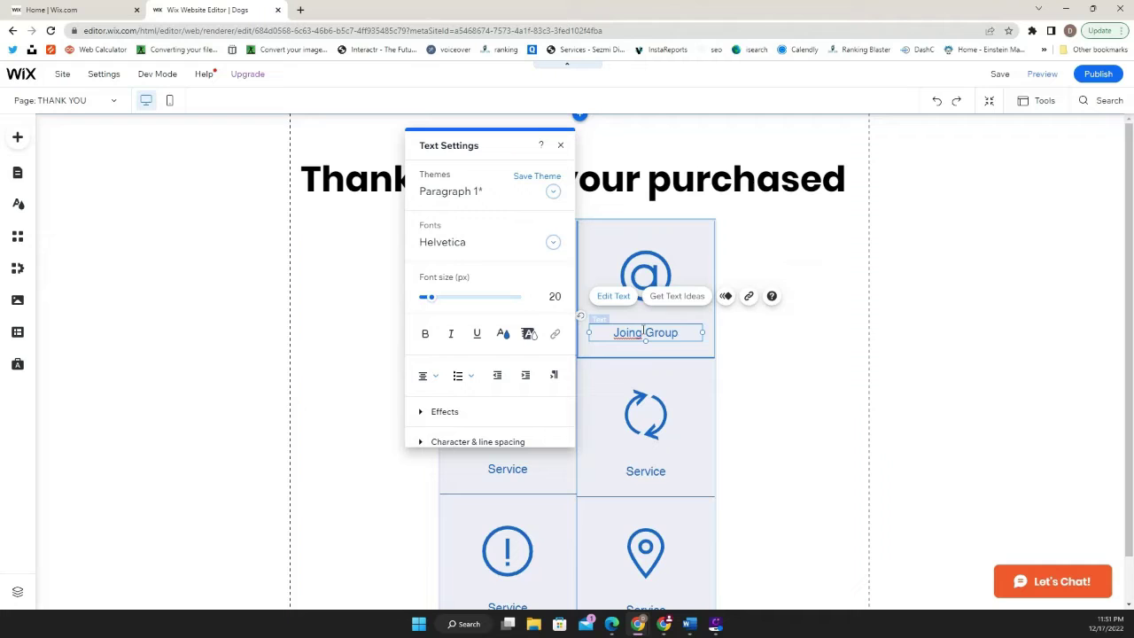
type("-")
key("BackSpace")
key("BackSpace")
left_click(785, 367)
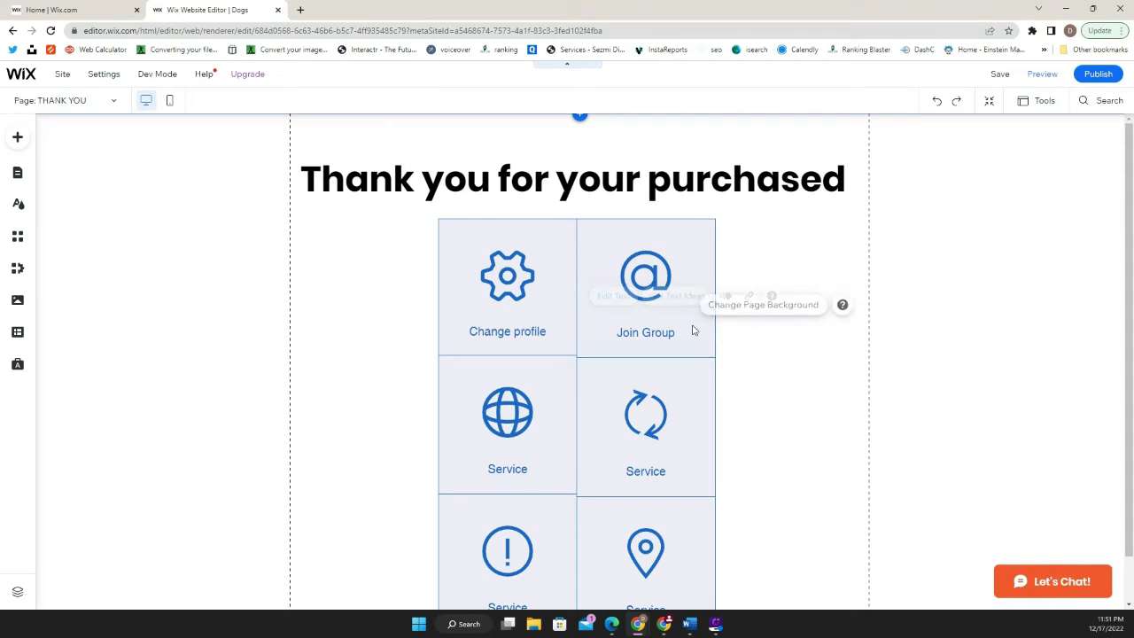
left_click(632, 272)
left_click(632, 272)
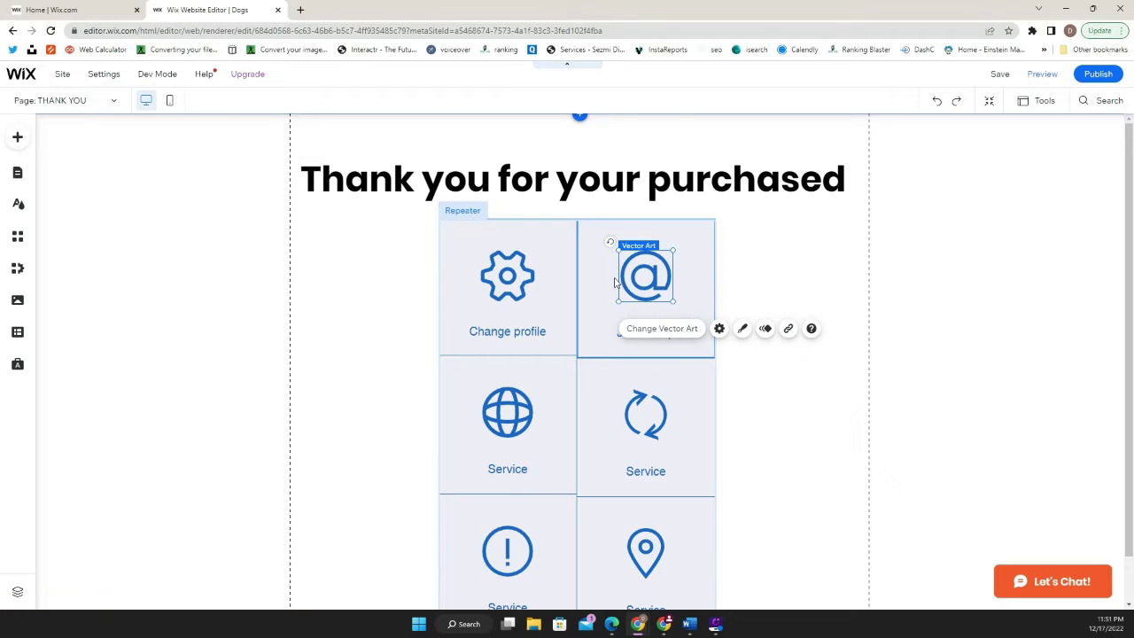
Step: Replace the Join Group cell's @ icon with a group-of-people vector from a 'group' search
left_click(660, 329)
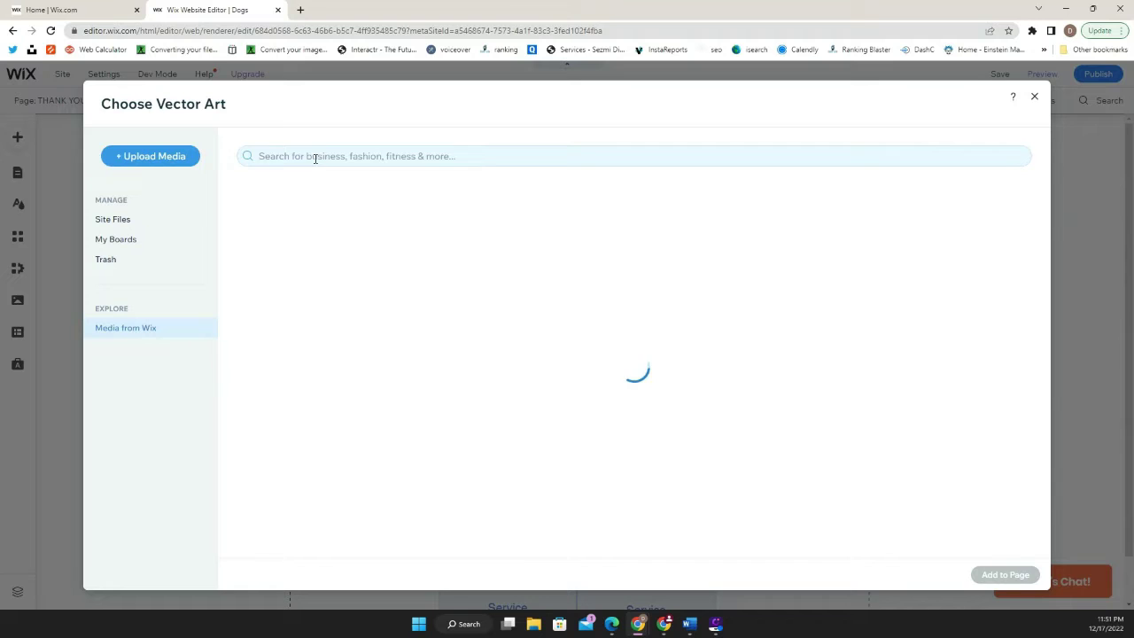
left_click(314, 159)
type("group")
key("Return")
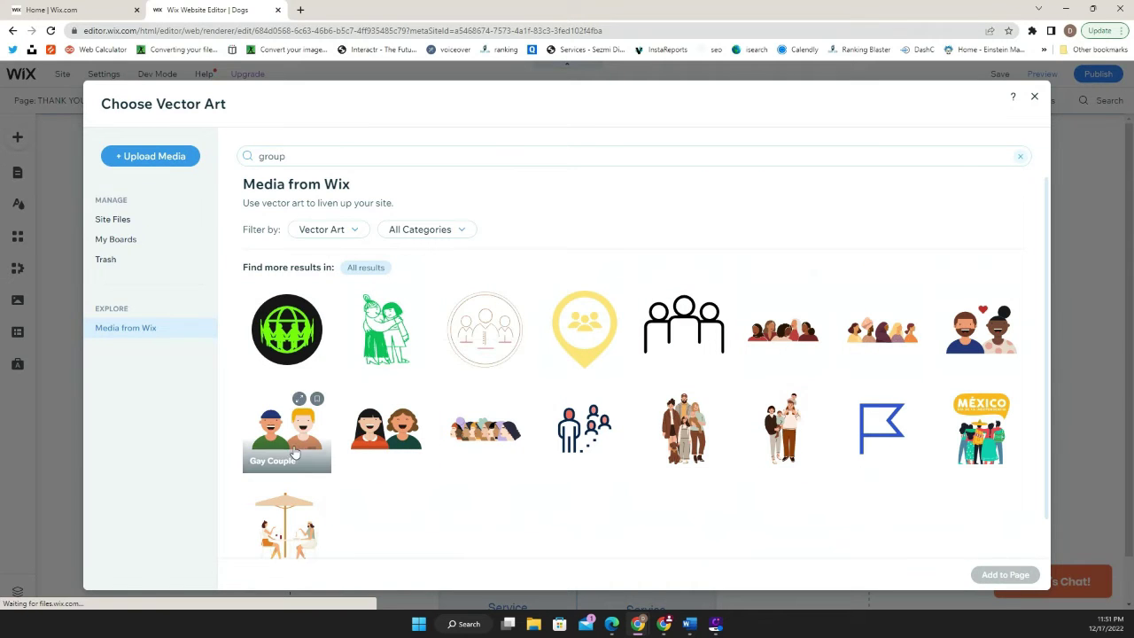
left_click(584, 430)
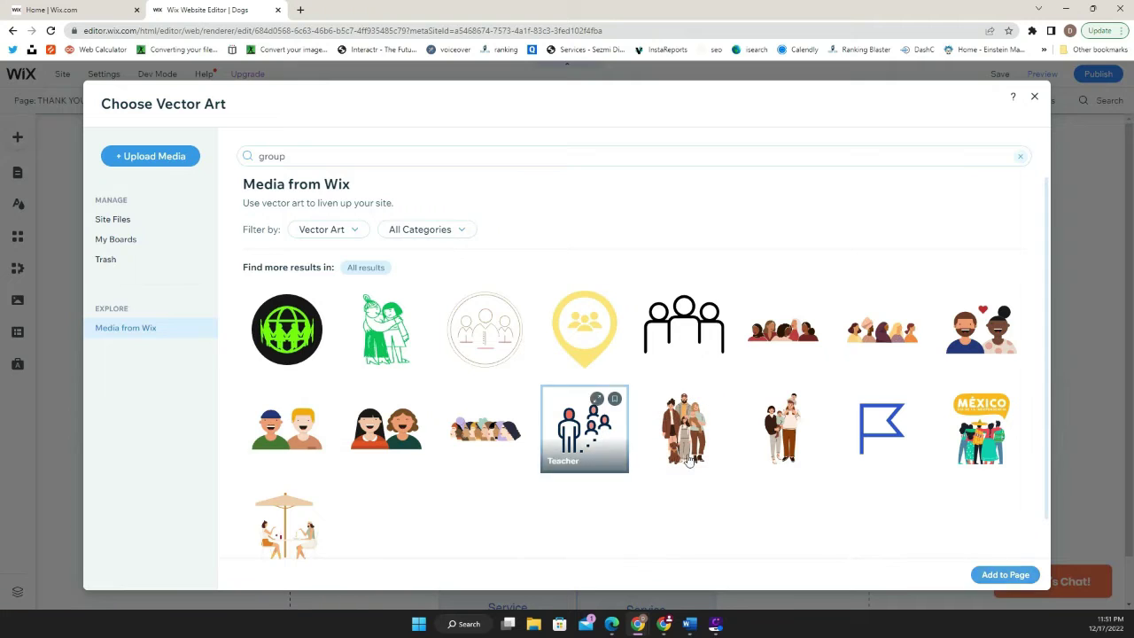
left_click(1006, 575)
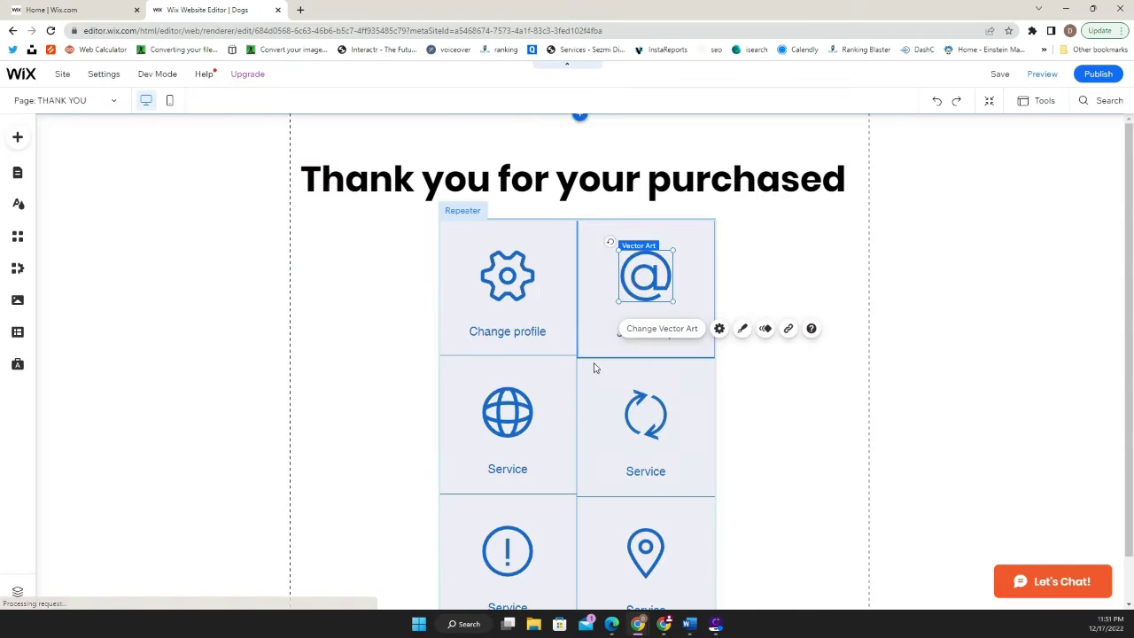
Step: Replace the Change profile cell's gear icon with a red-haired man vector found by searching 'profile'
left_click(507, 275)
left_click(544, 330)
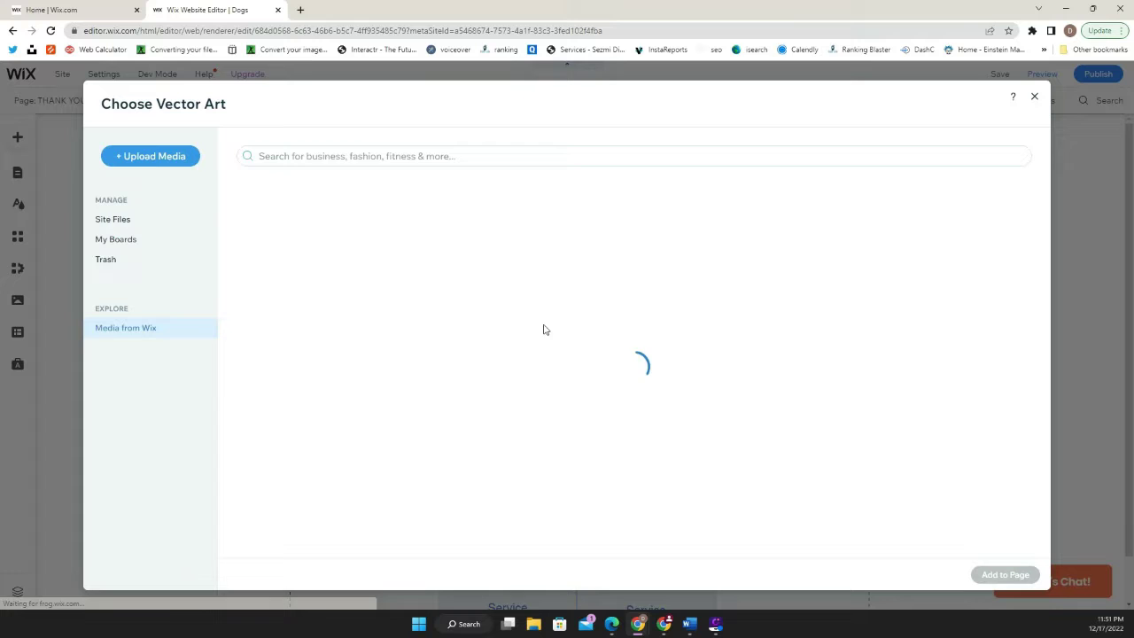
left_click(286, 155)
type("profile")
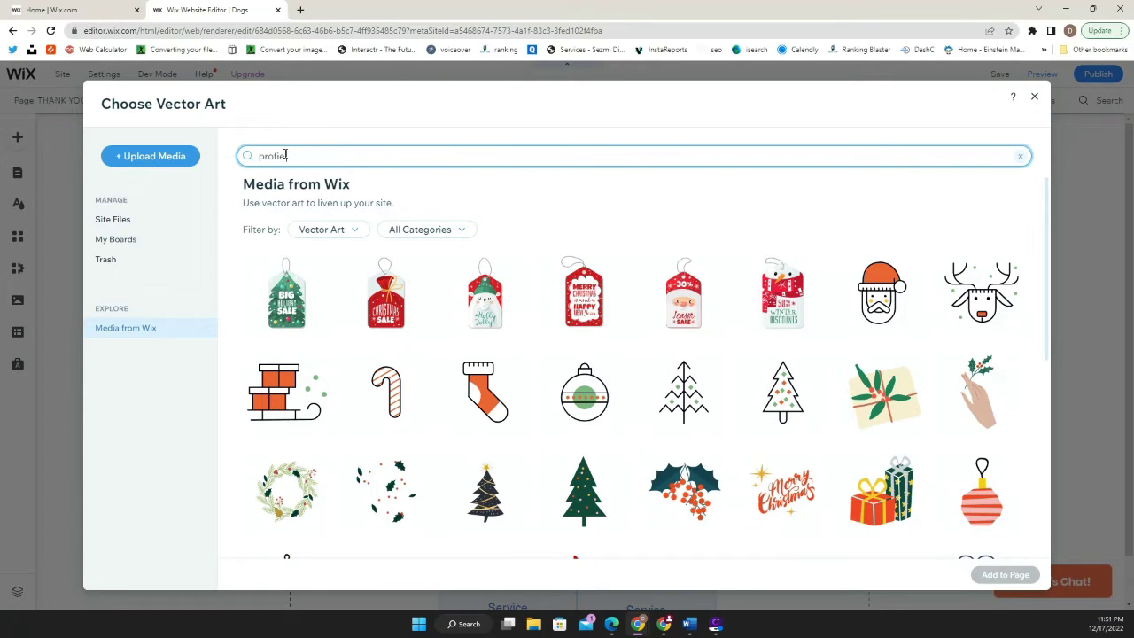
key("Return")
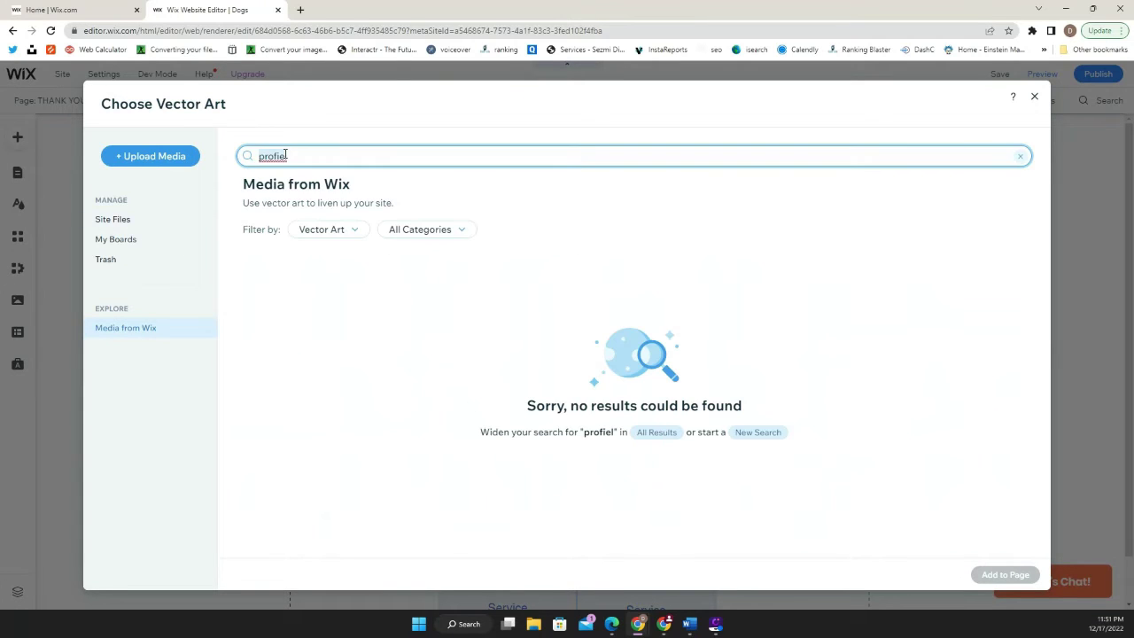
left_click(285, 155)
type("le")
key("Return")
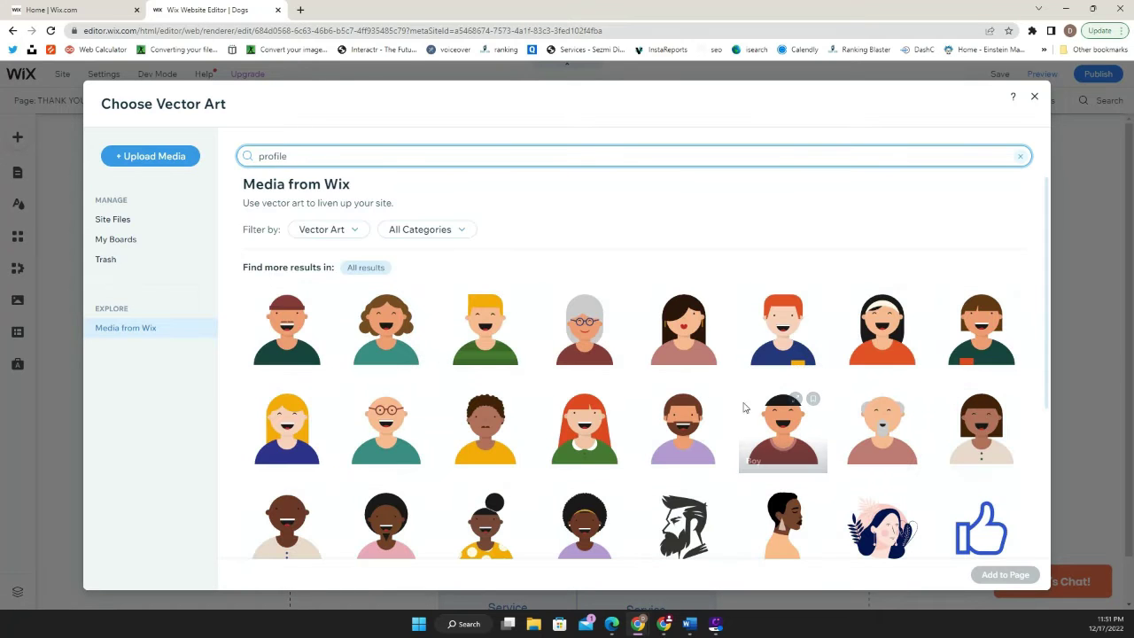
left_click(793, 350)
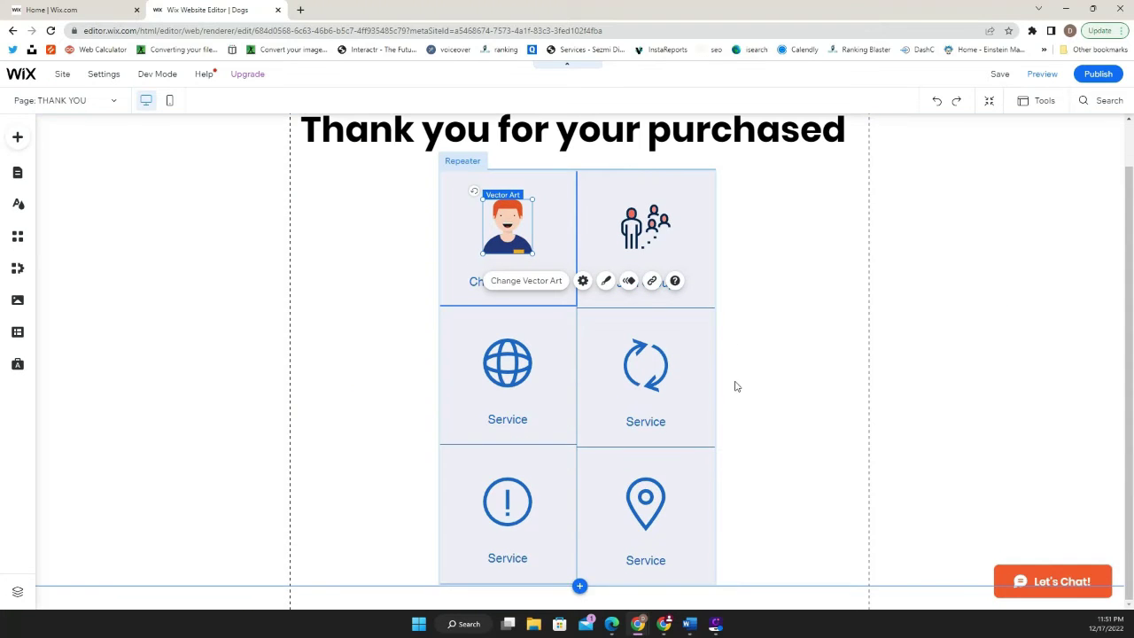
key("Tab")
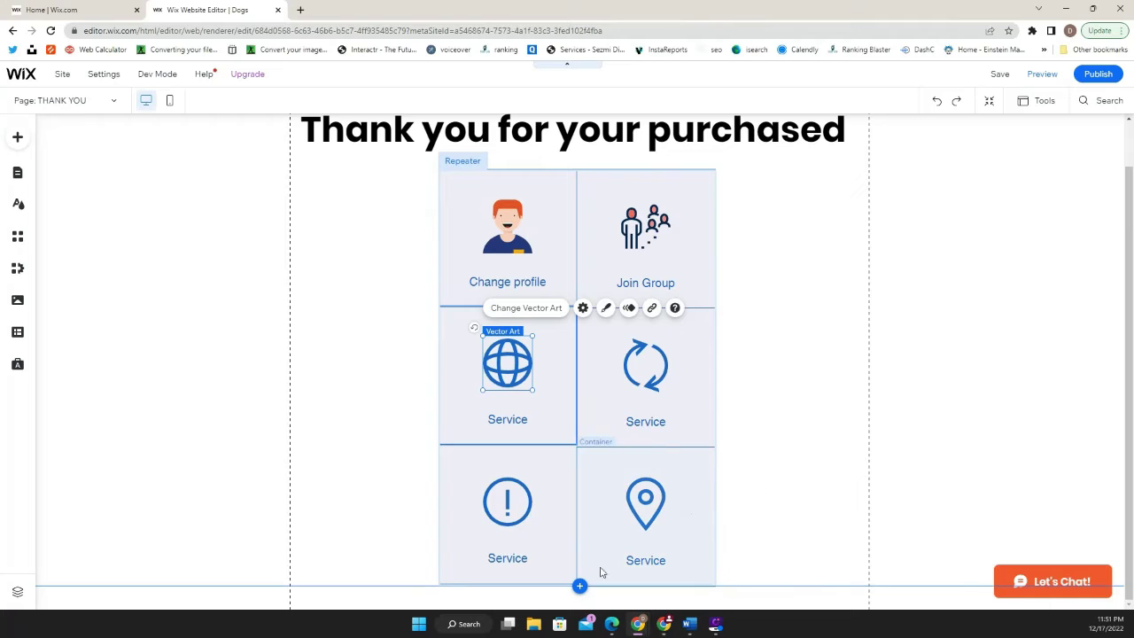
Step: Add a blank white Classic strip below the icon grid and stretch it taller
left_click(723, 567)
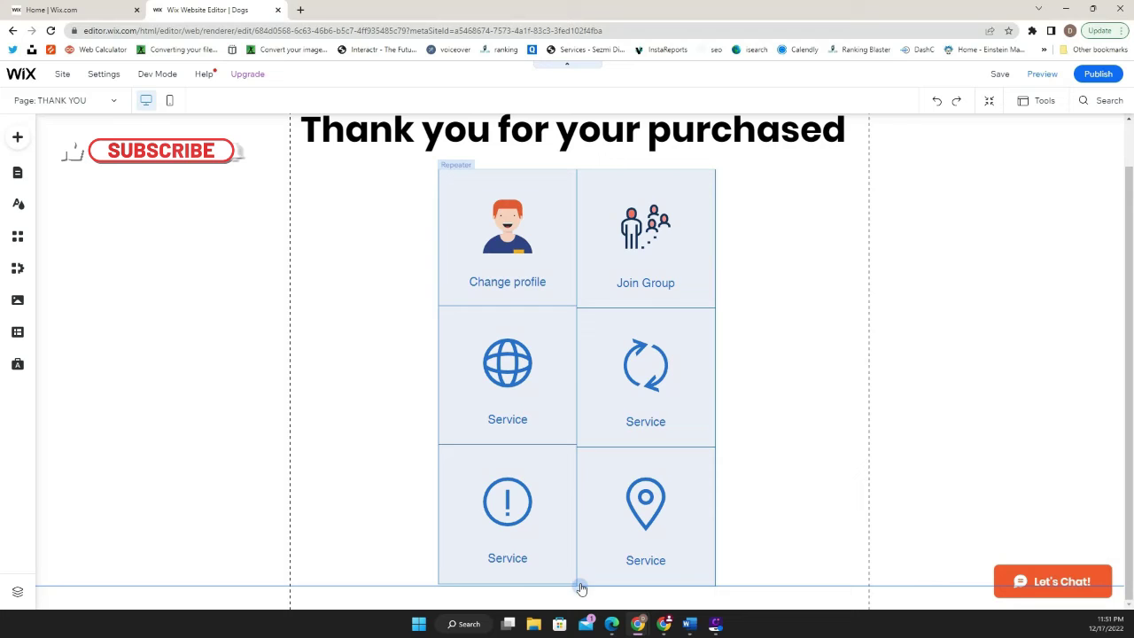
left_click(17, 137)
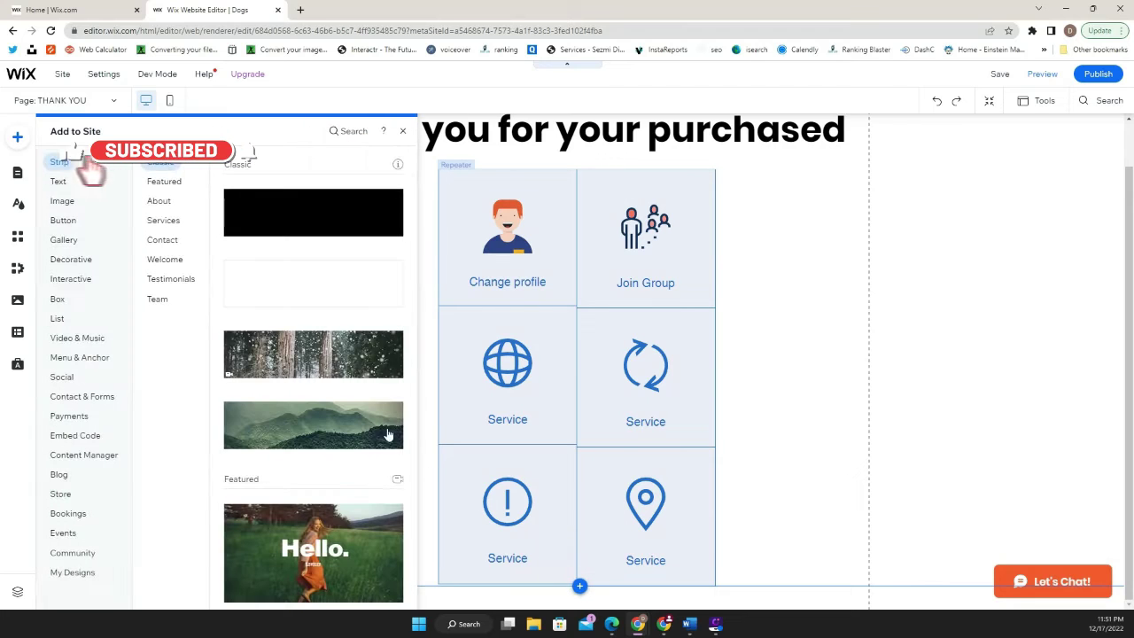
left_click(63, 220)
left_click(58, 181)
left_click(60, 161)
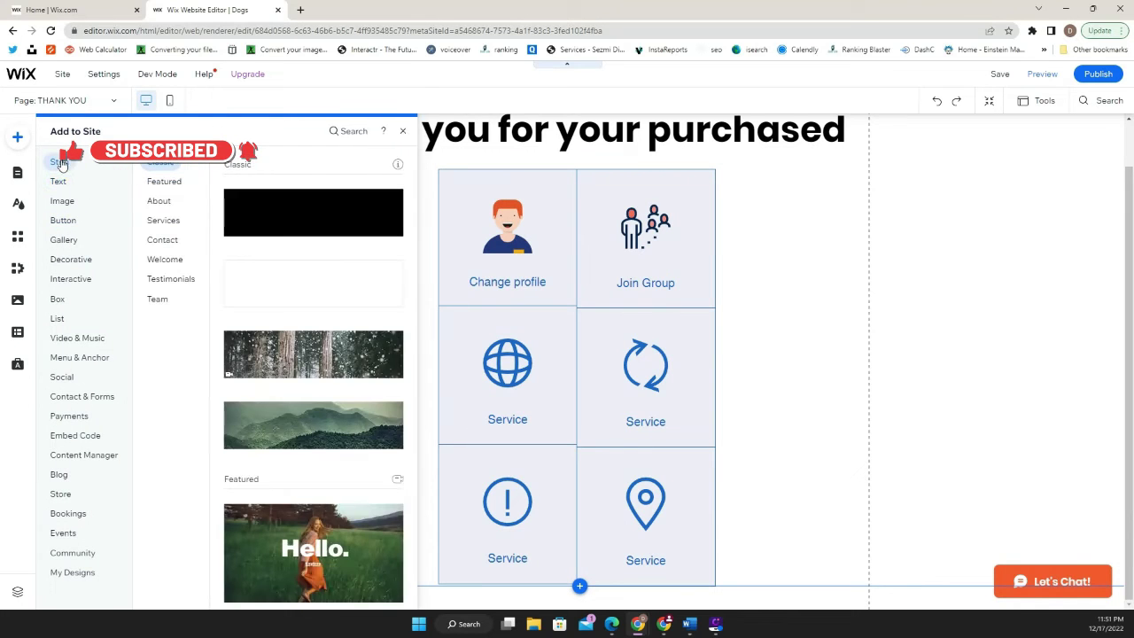
left_click(272, 289)
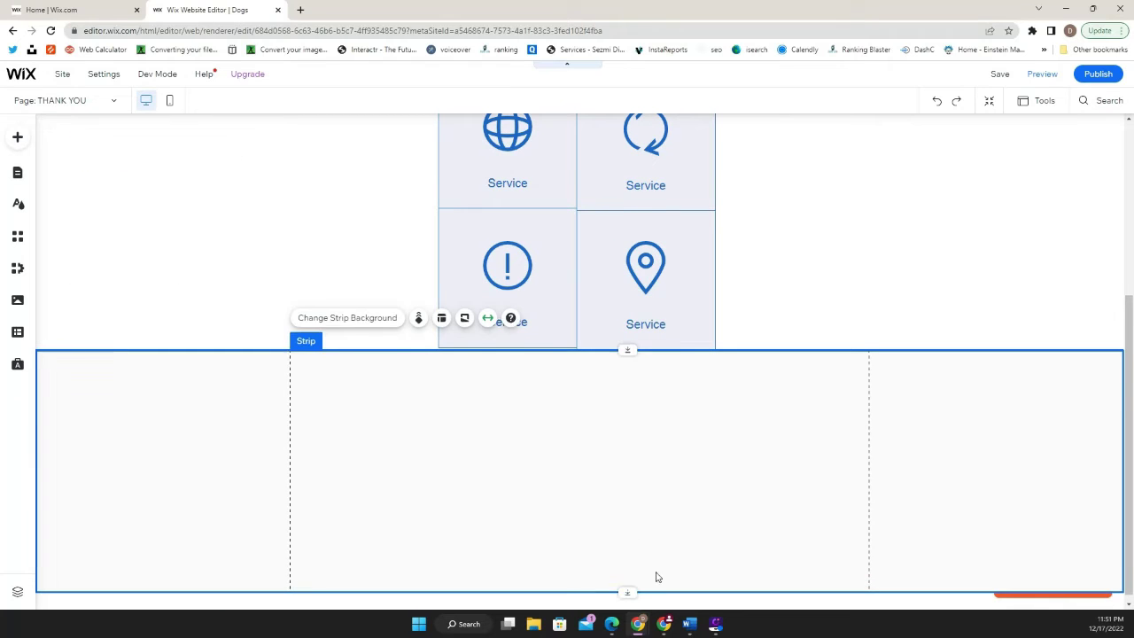
left_click_drag(636, 586, 644, 619)
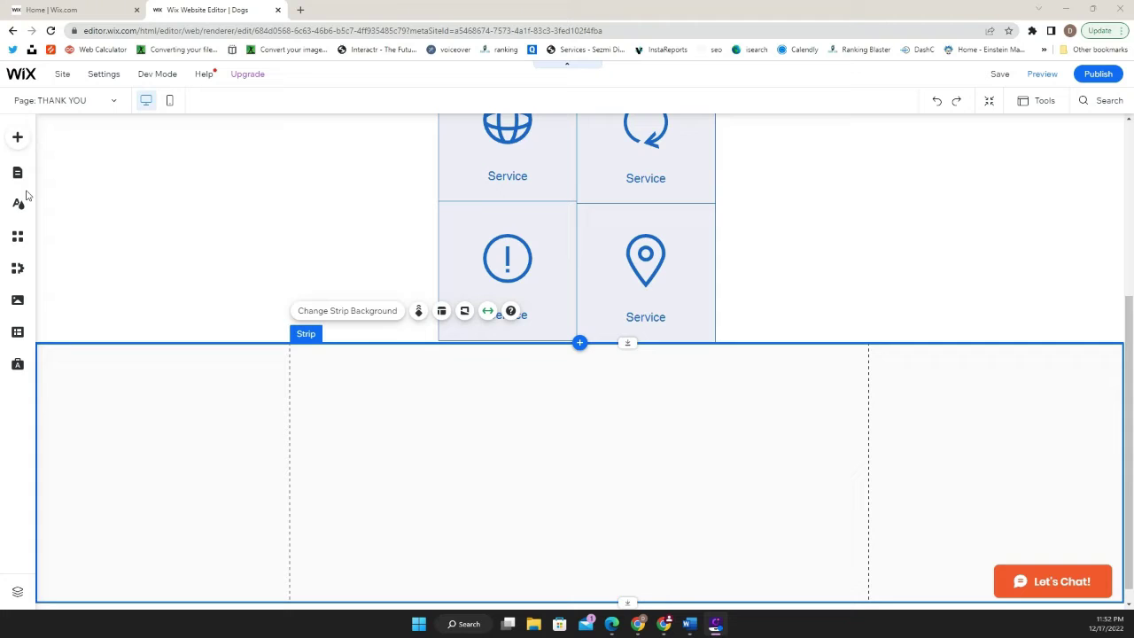
scroll(483, 417, "down", 1)
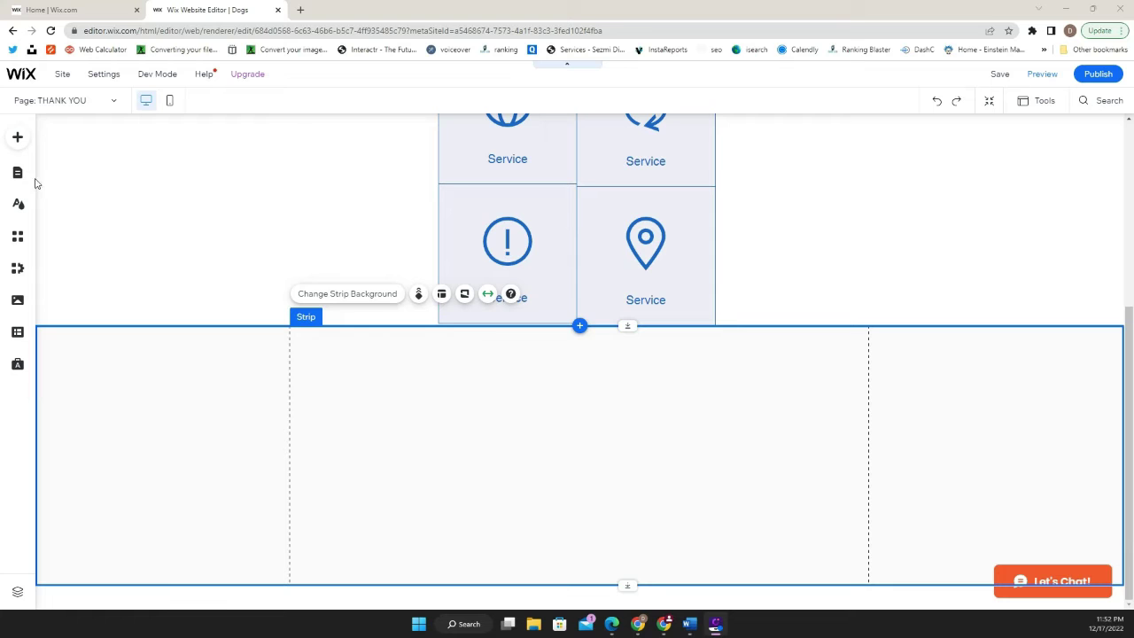
Step: Place a Slider Product Gallery from the Store elements into the new strip
left_click(17, 139)
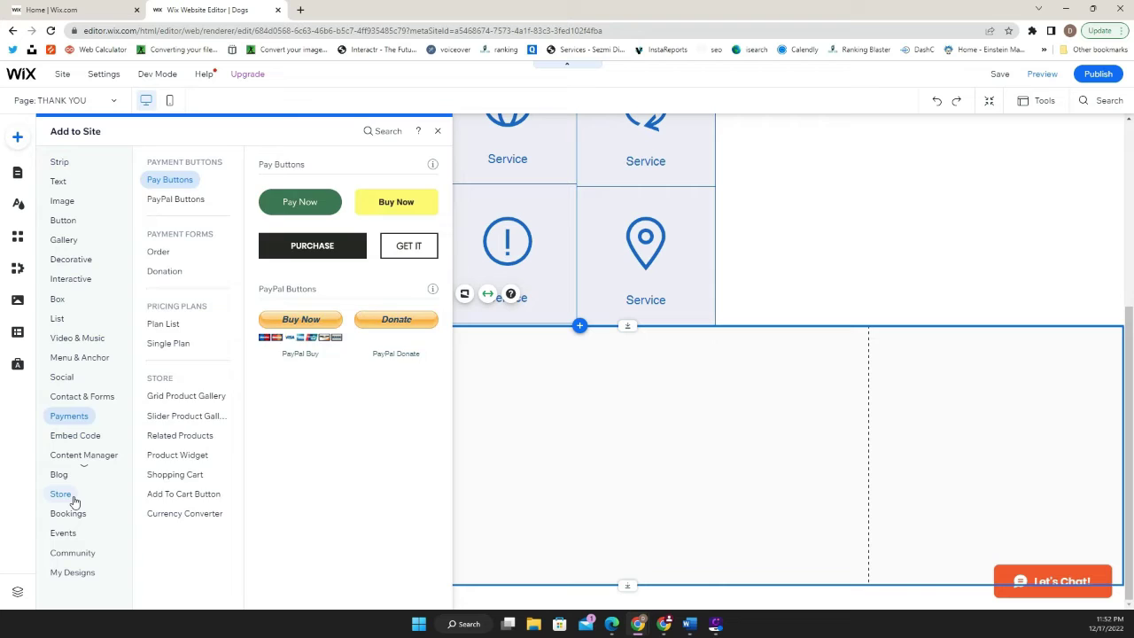
mouse_move(74, 501)
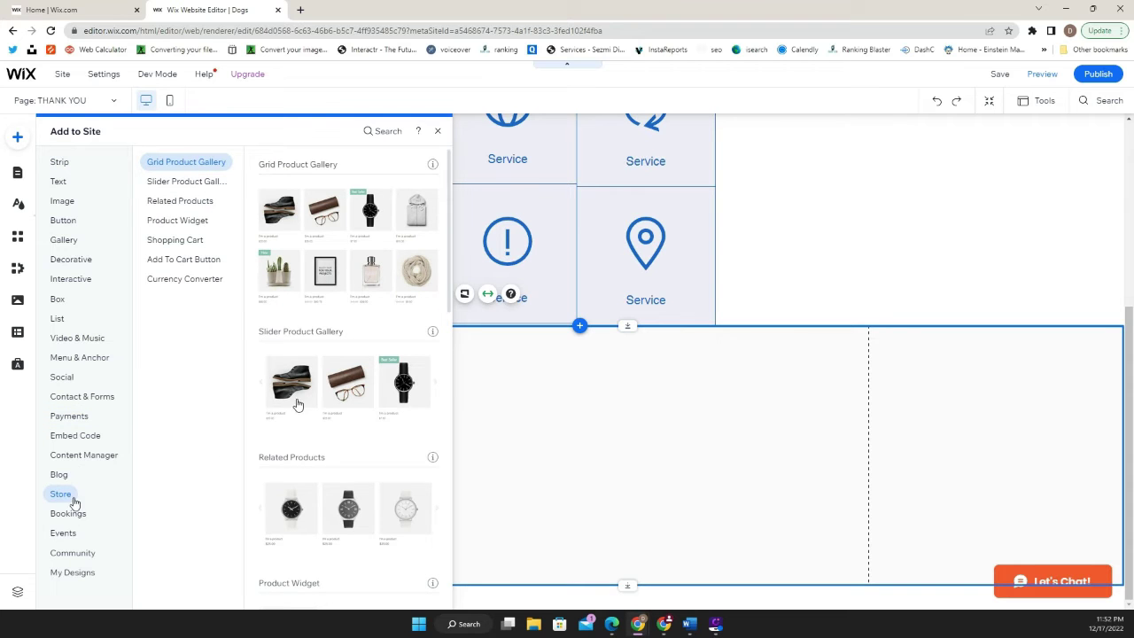
left_click_drag(293, 405, 430, 464)
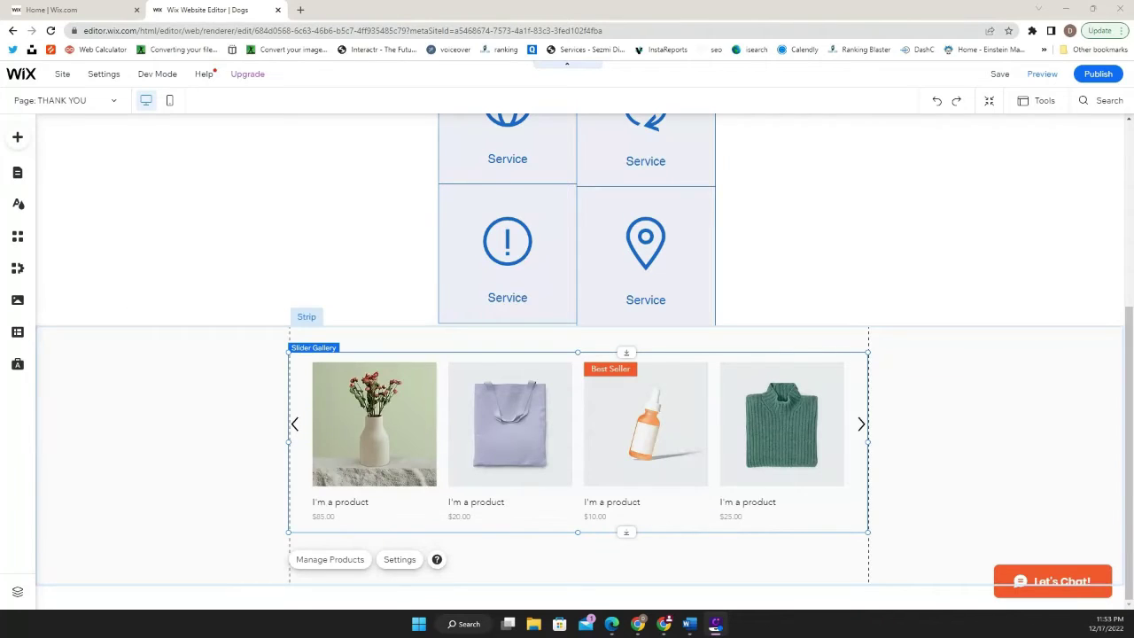
Step: Publish the site and reopen the Site Pages and Menu panel
scroll(195, 283, "up", 5)
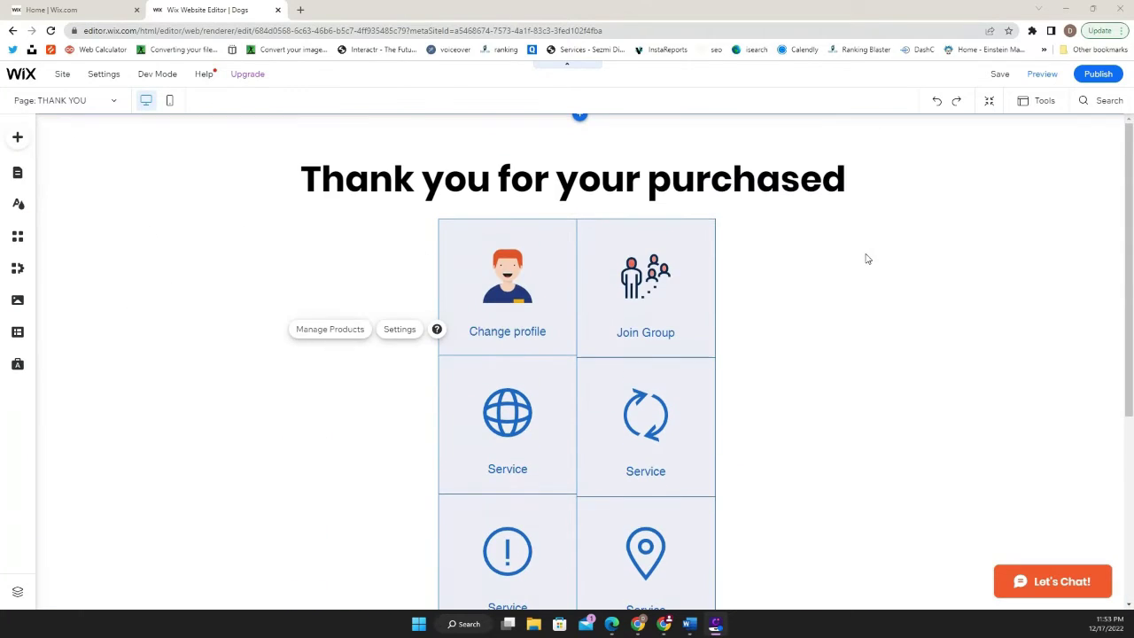
left_click(1096, 76)
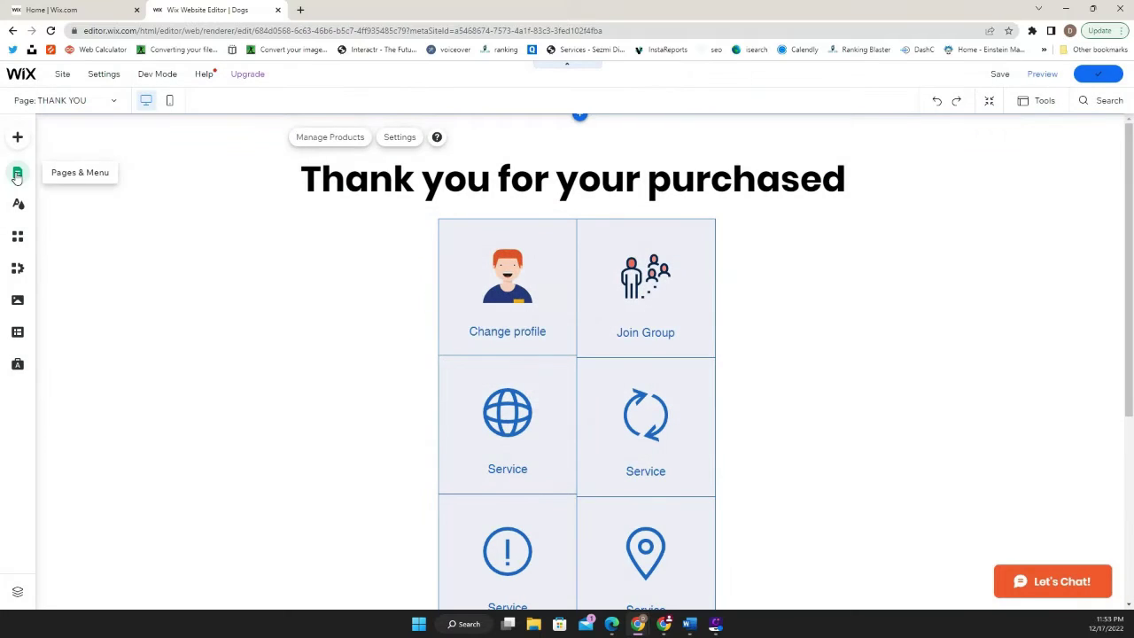
left_click(16, 175)
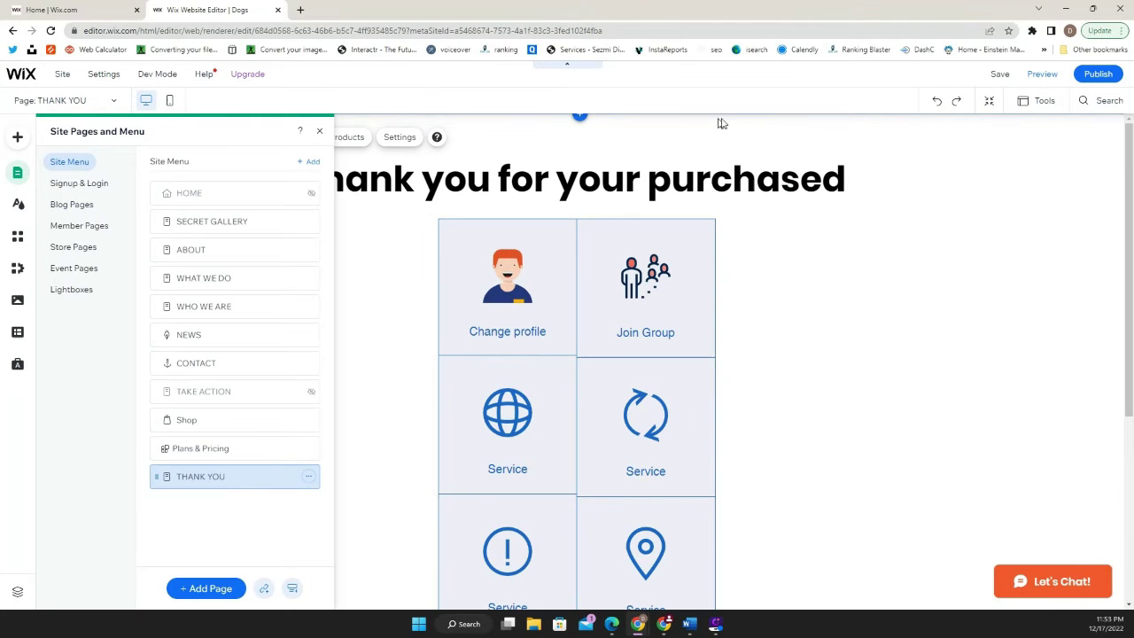
Step: Unhide the THANK YOU page from the menu and switch off search engine indexing in SEO basics
left_click(307, 480)
left_click(355, 443)
left_click(308, 478)
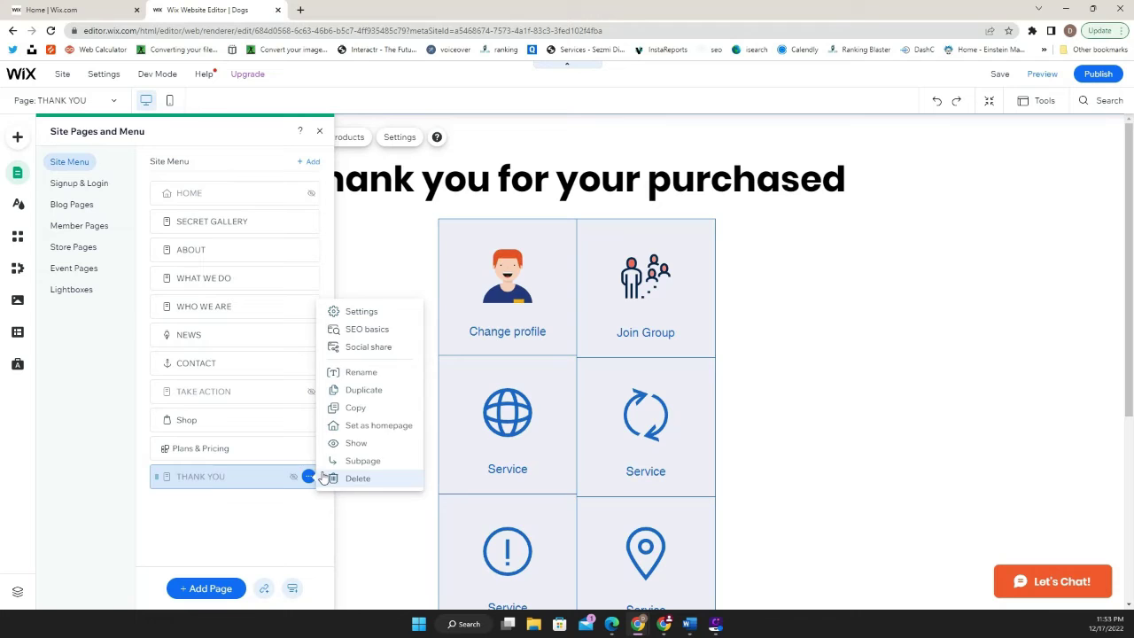
left_click(361, 313)
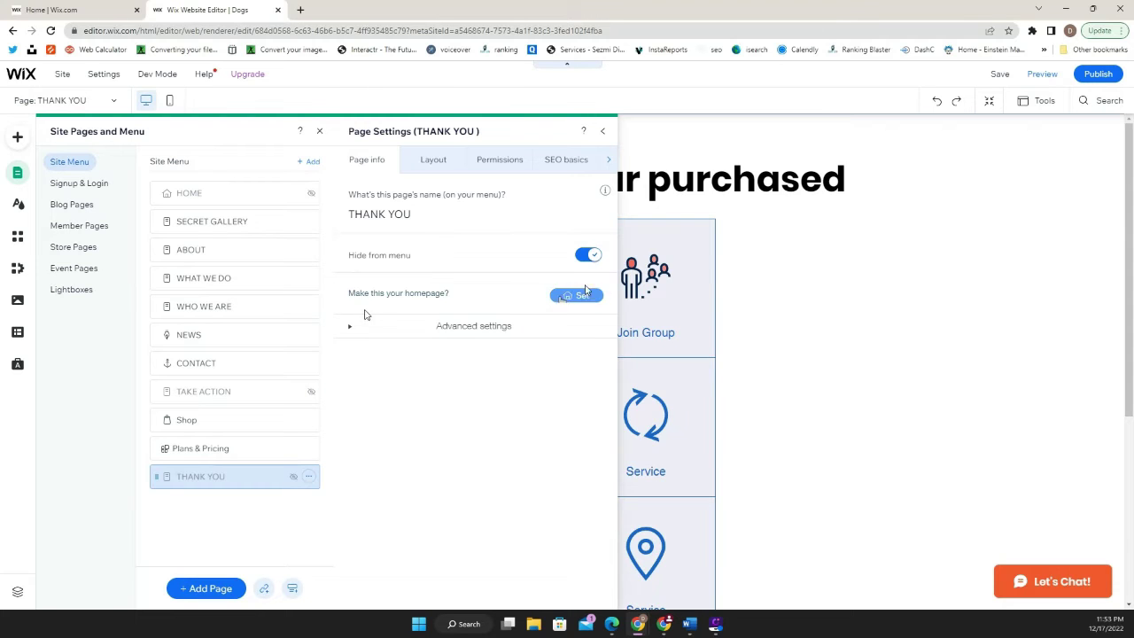
left_click(585, 255)
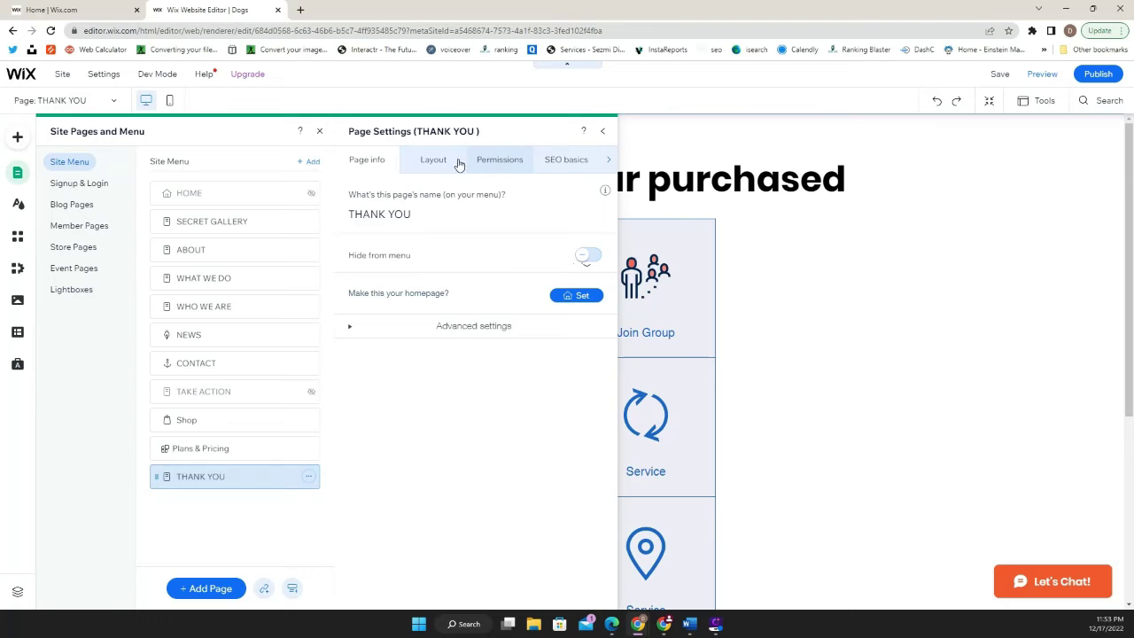
left_click(558, 161)
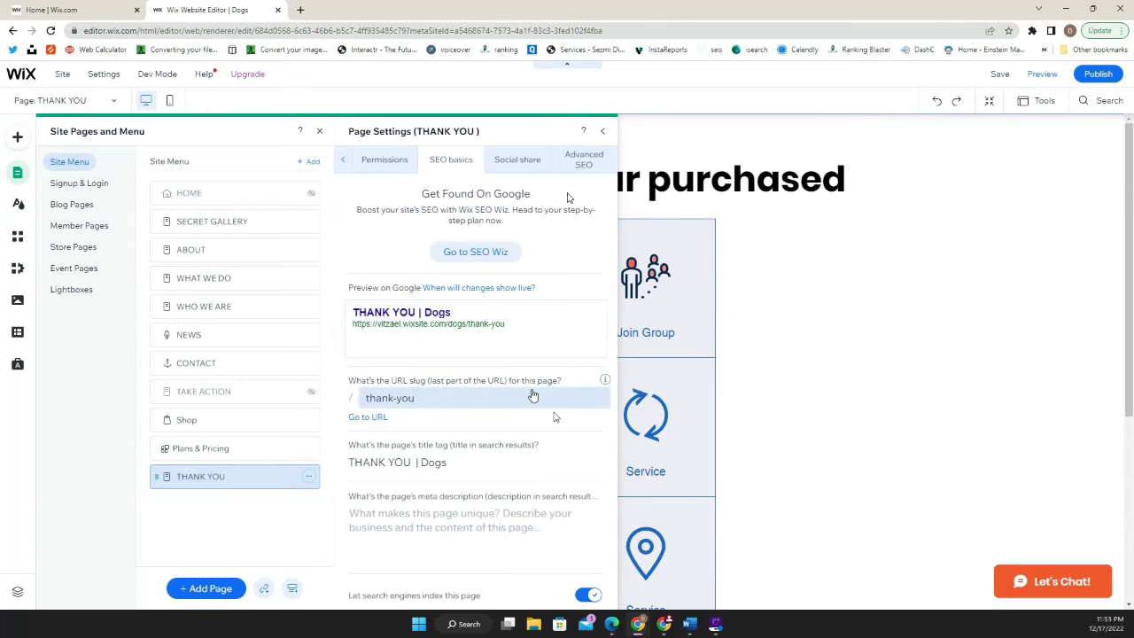
scroll(549, 558, "down", 1)
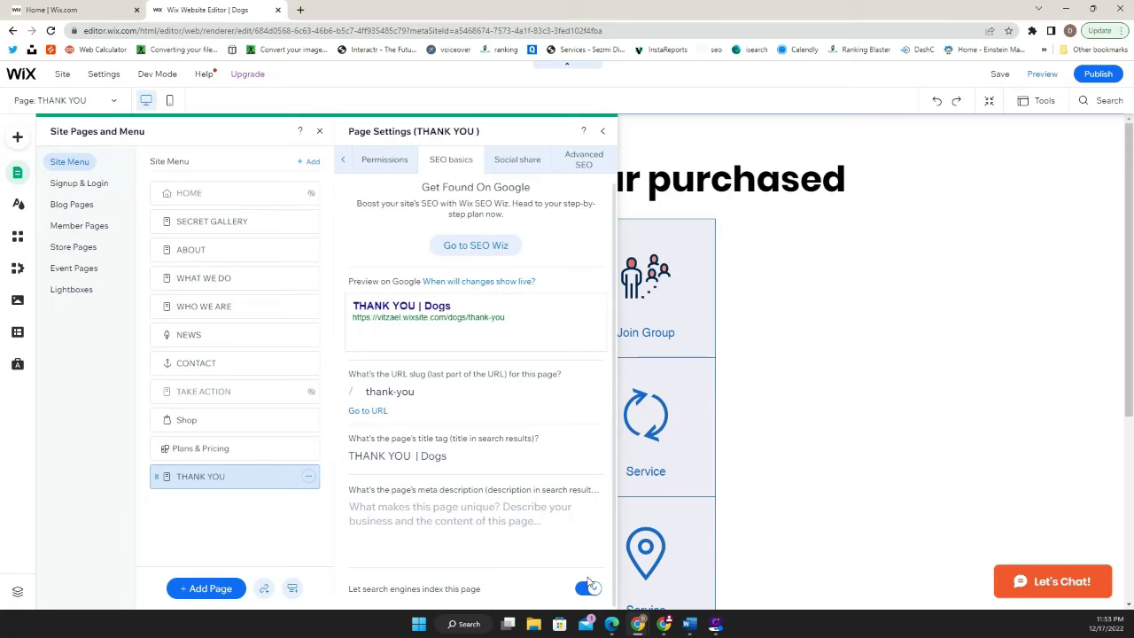
left_click(588, 590)
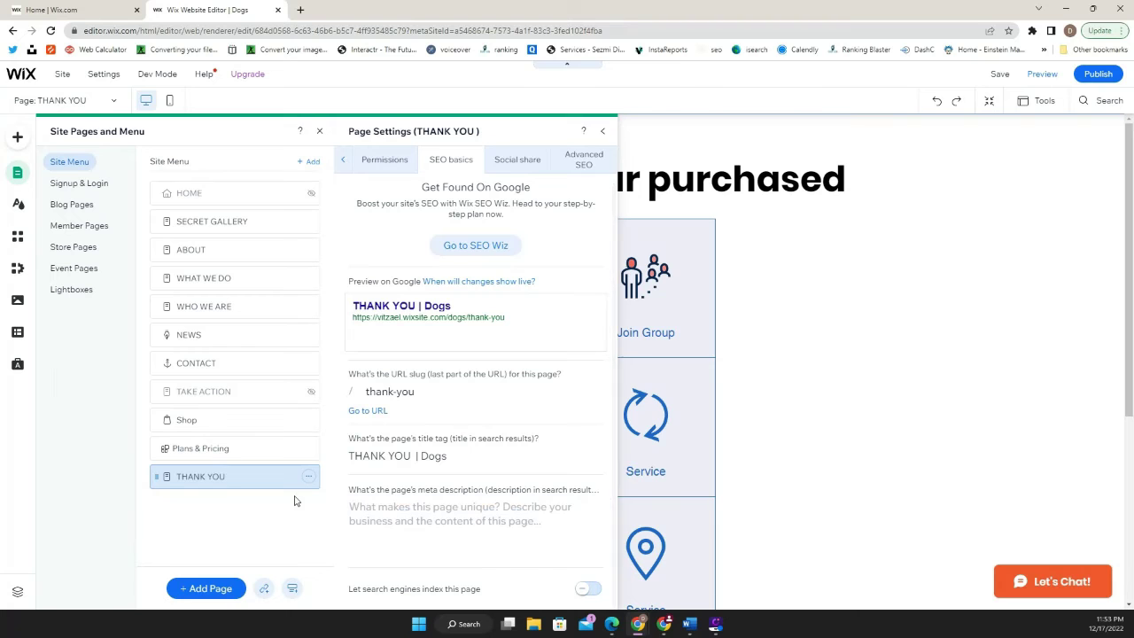
Step: Restrict the THANK YOU page to selected members or paying customers, with the Dog treats plan ticked
left_click(374, 161)
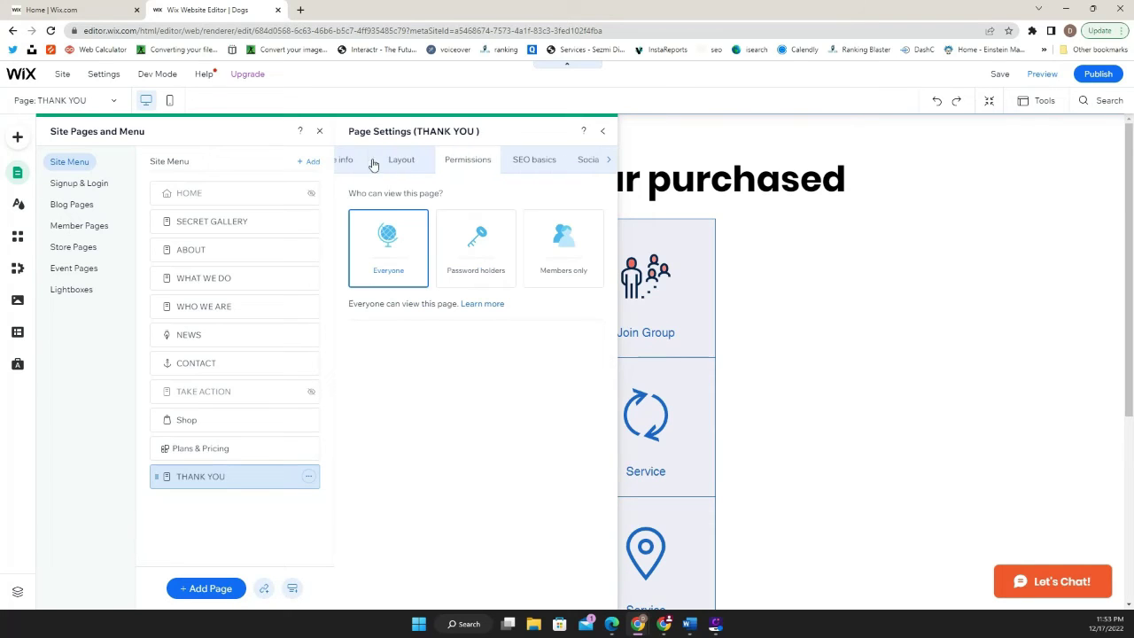
left_click(559, 256)
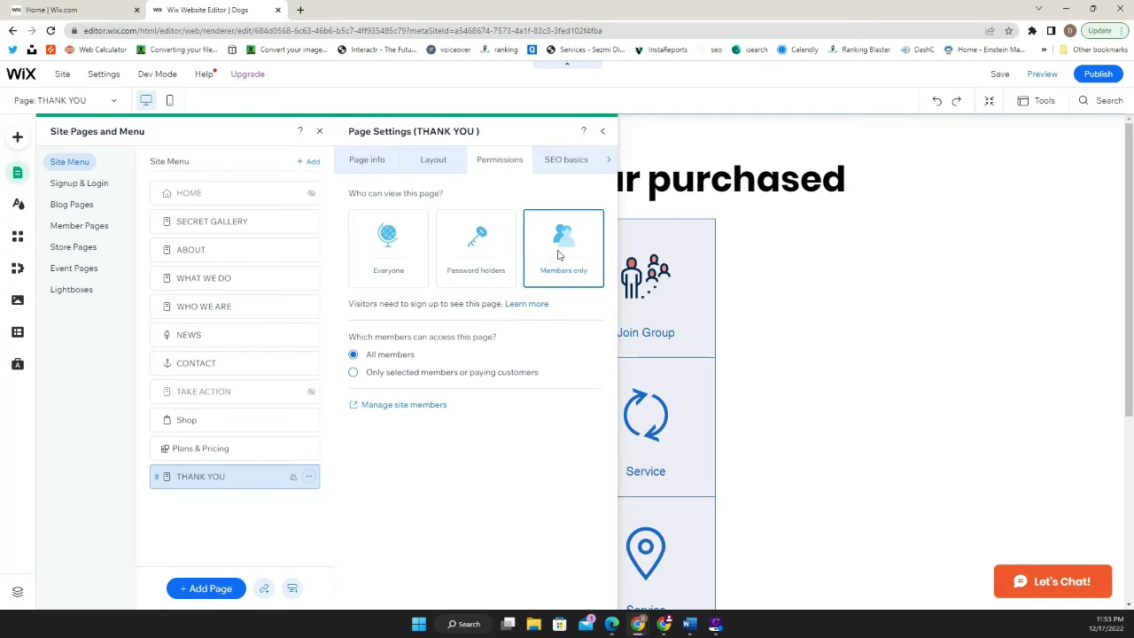
left_click(353, 373)
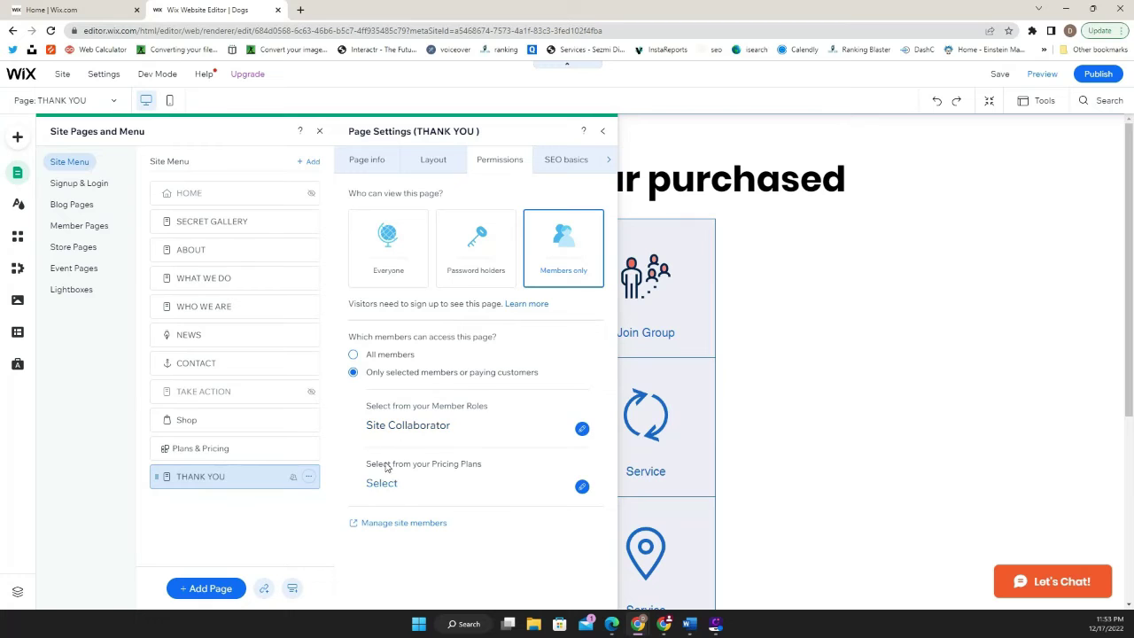
left_click(581, 486)
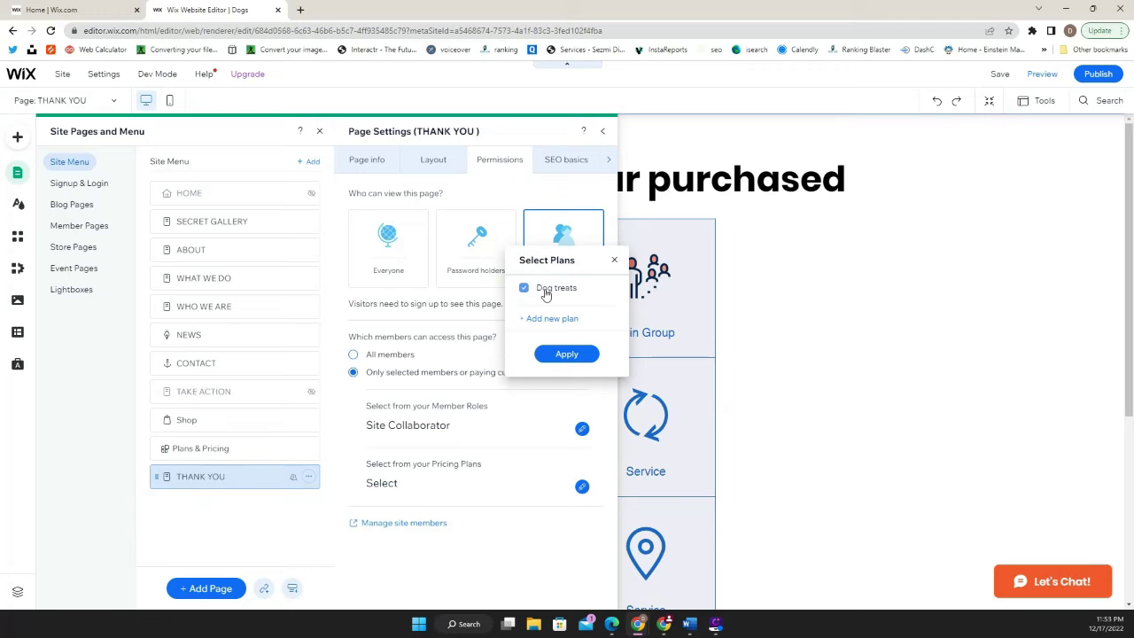
left_click(57, 9)
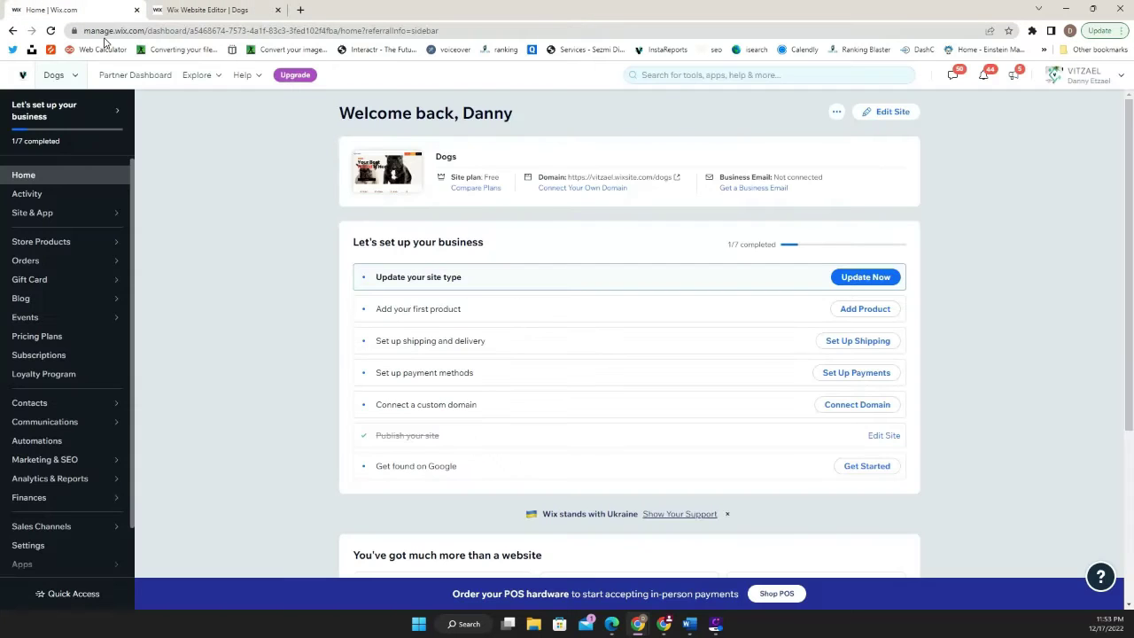
Step: Confirm Dog treats is the only active pricing plan, at $0.00, then return to the editor
left_click(59, 337)
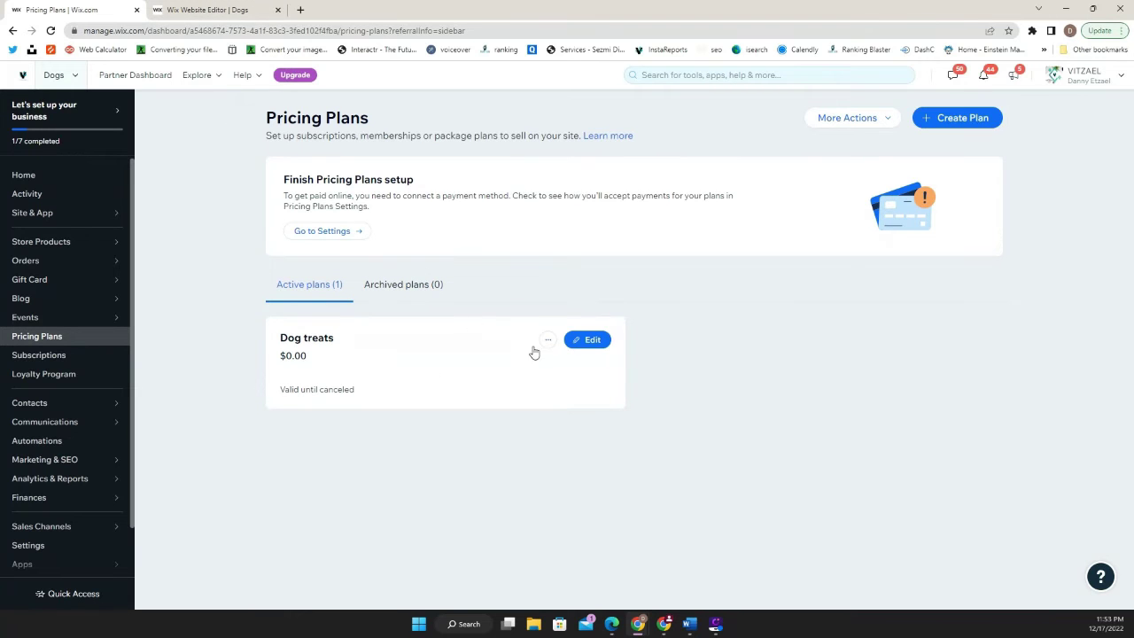
left_click(208, 11)
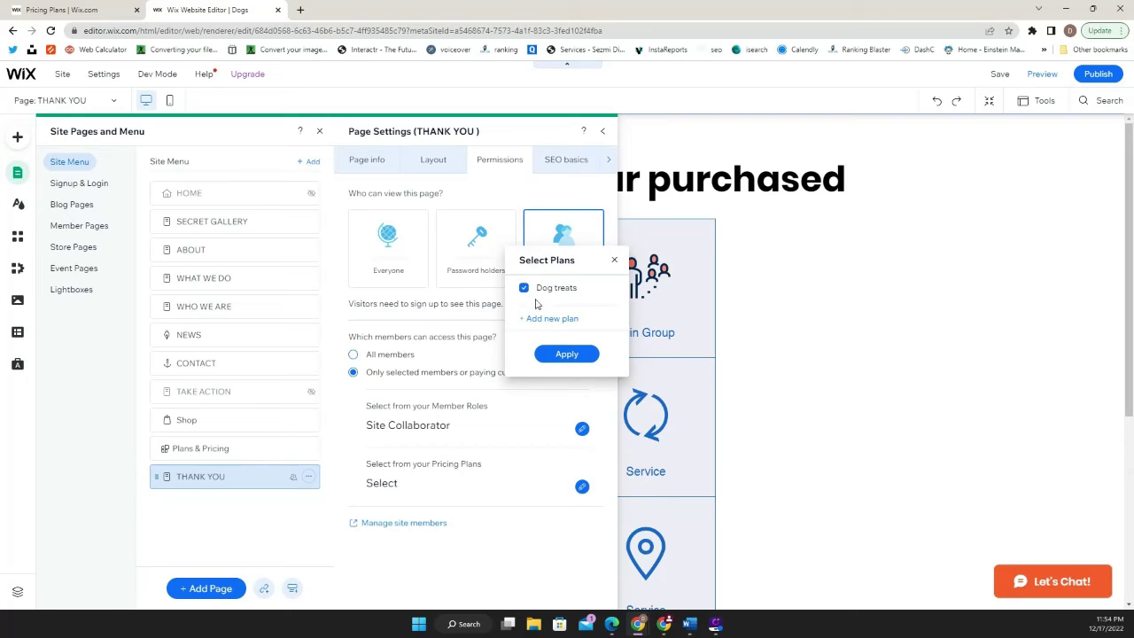
Step: Dismiss the Select Plans popup and the Pages and Page Settings panels to reveal the THANK YOU page
left_click(615, 261)
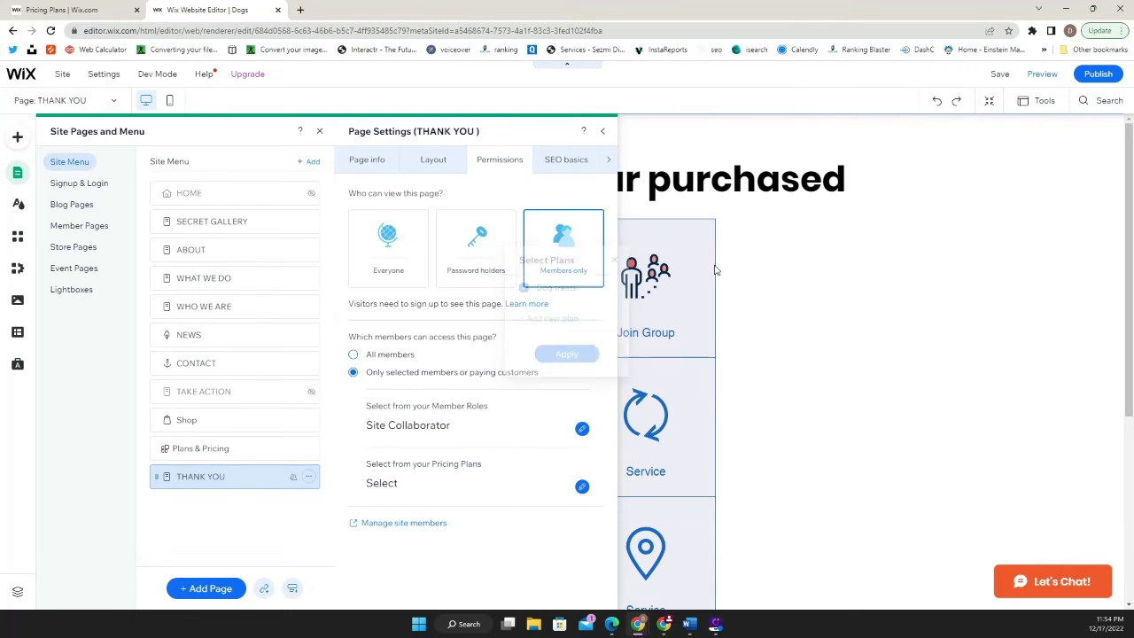
left_click(724, 265)
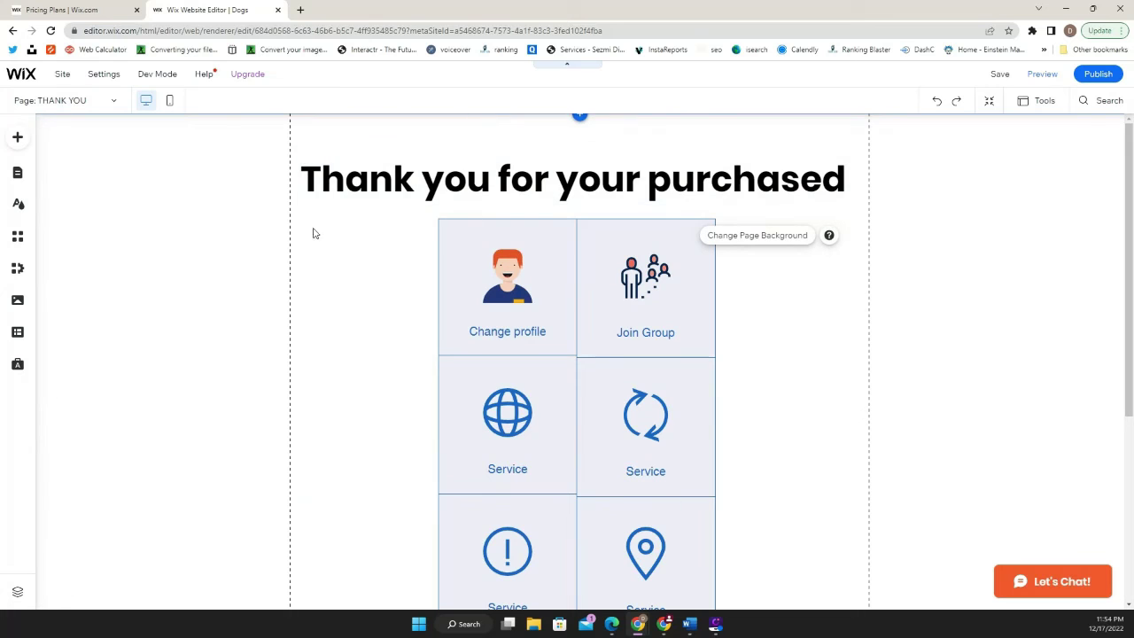
Step: From the THANK YOU page's SEO basics, open it live and copy its /dogs/thank-you URL
scroll(562, 394, "down", 4)
scroll(562, 398, "up", 2)
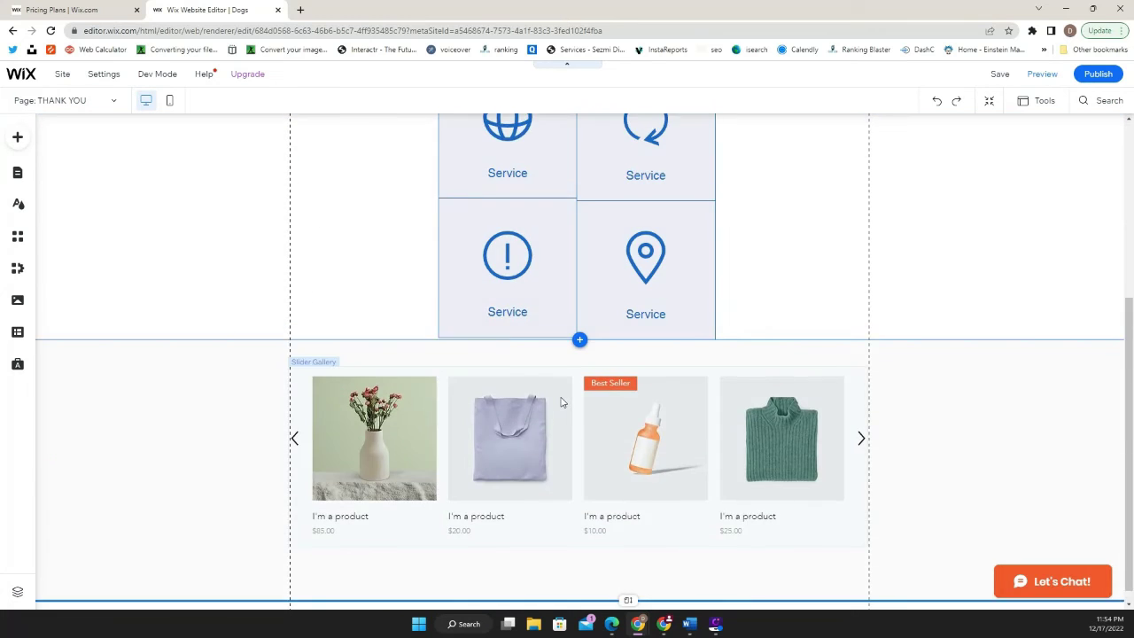
scroll(533, 337, "up", 2)
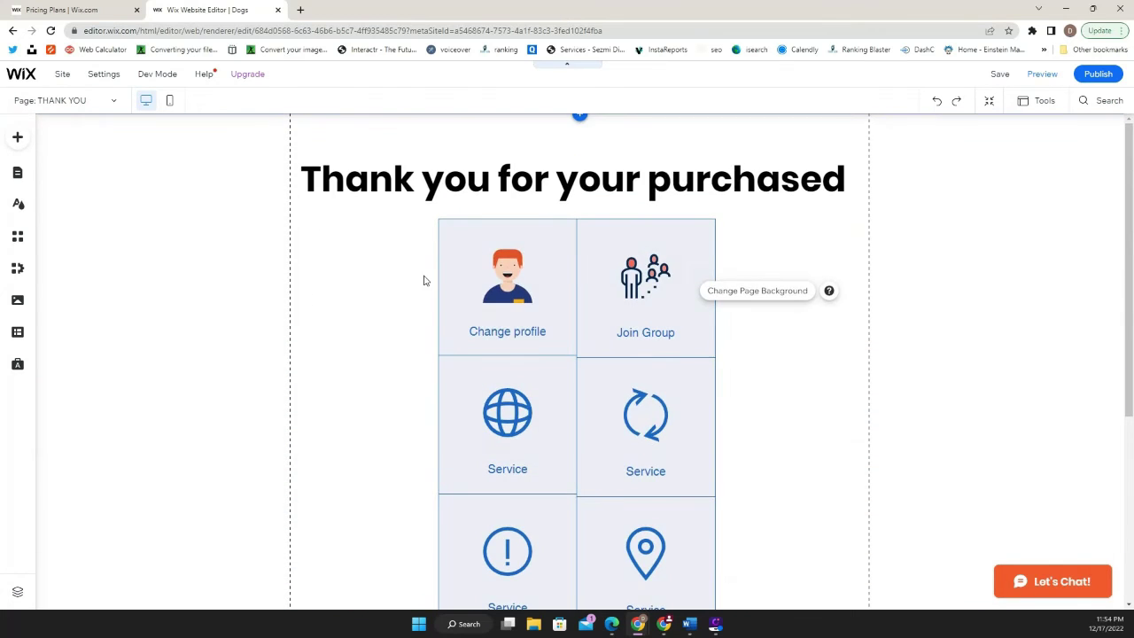
left_click(28, 180)
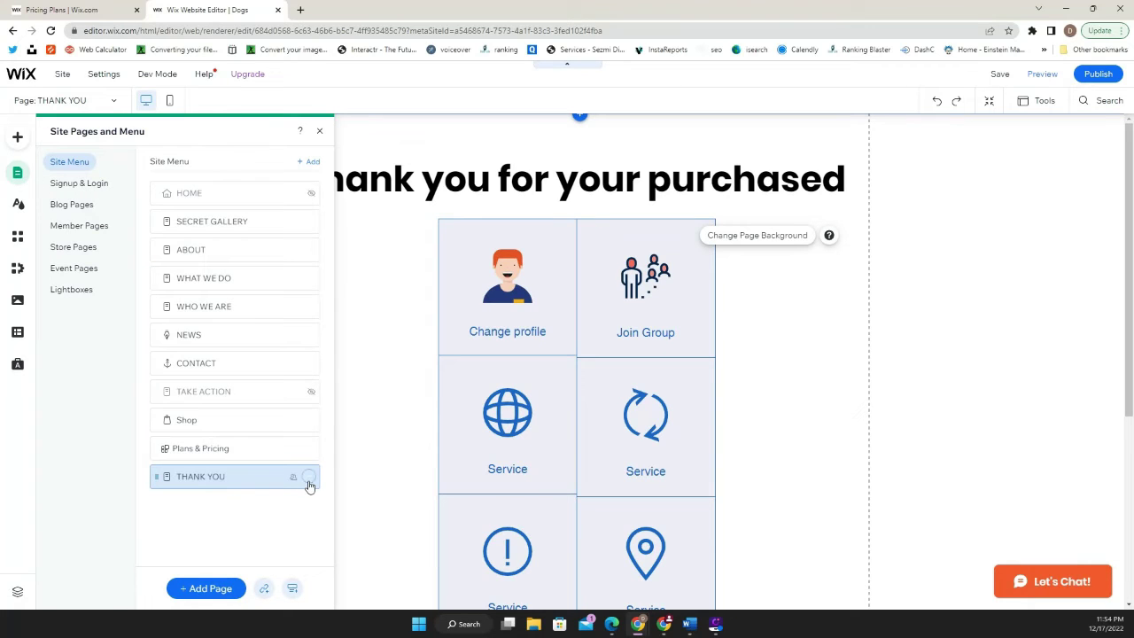
left_click(309, 478)
left_click(368, 331)
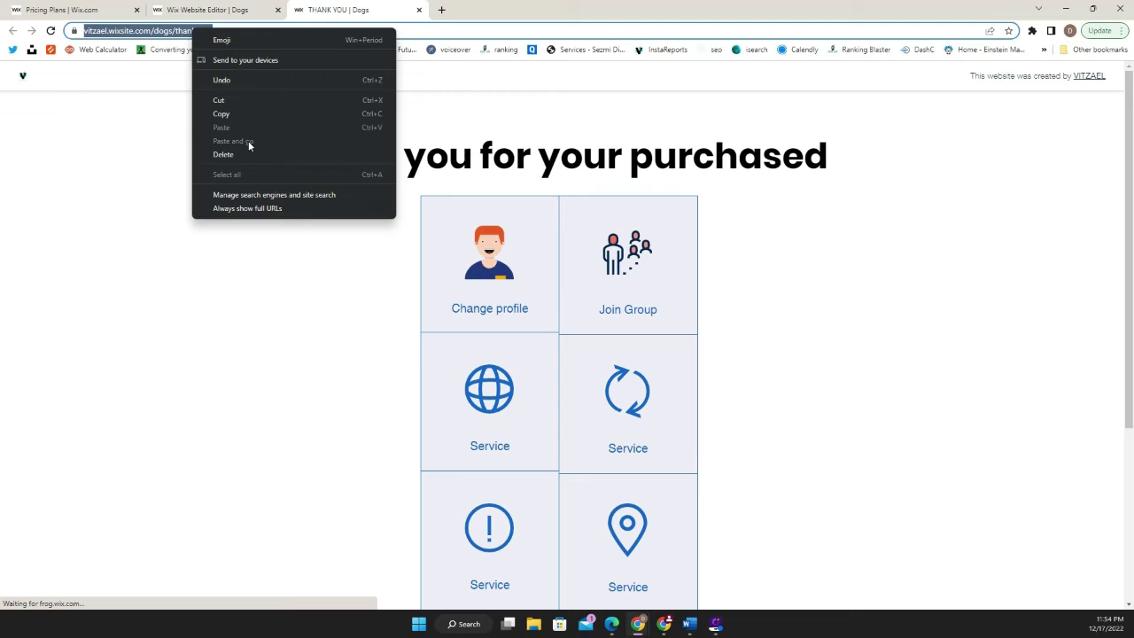
left_click(223, 119)
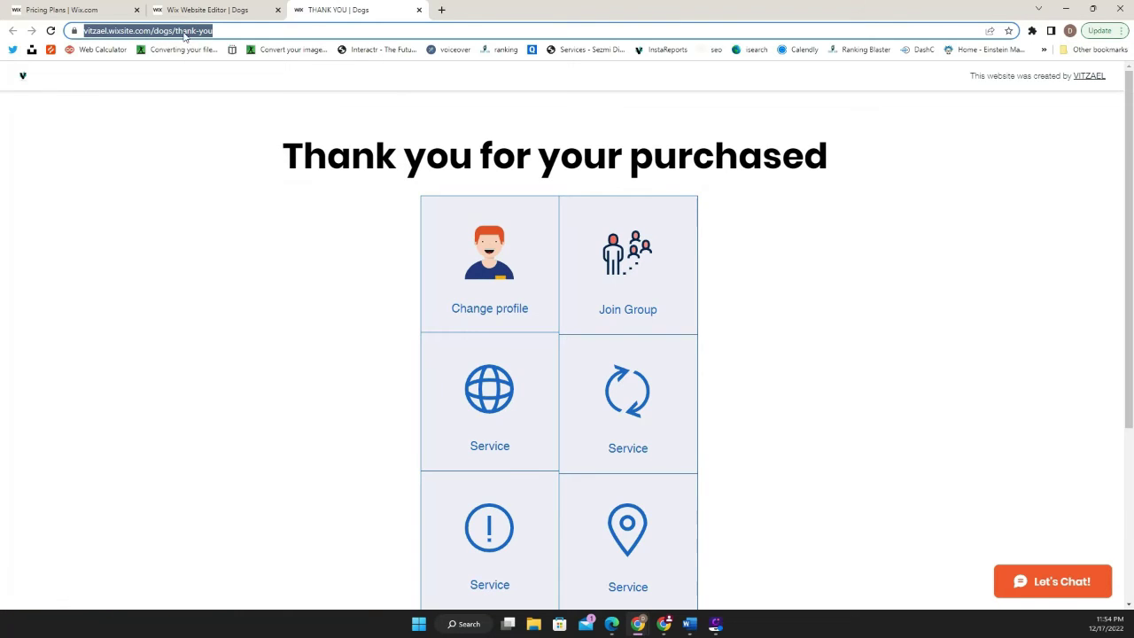
Step: Edit the Dog treats plan and bring up its Thank you page settings
left_click(97, 10)
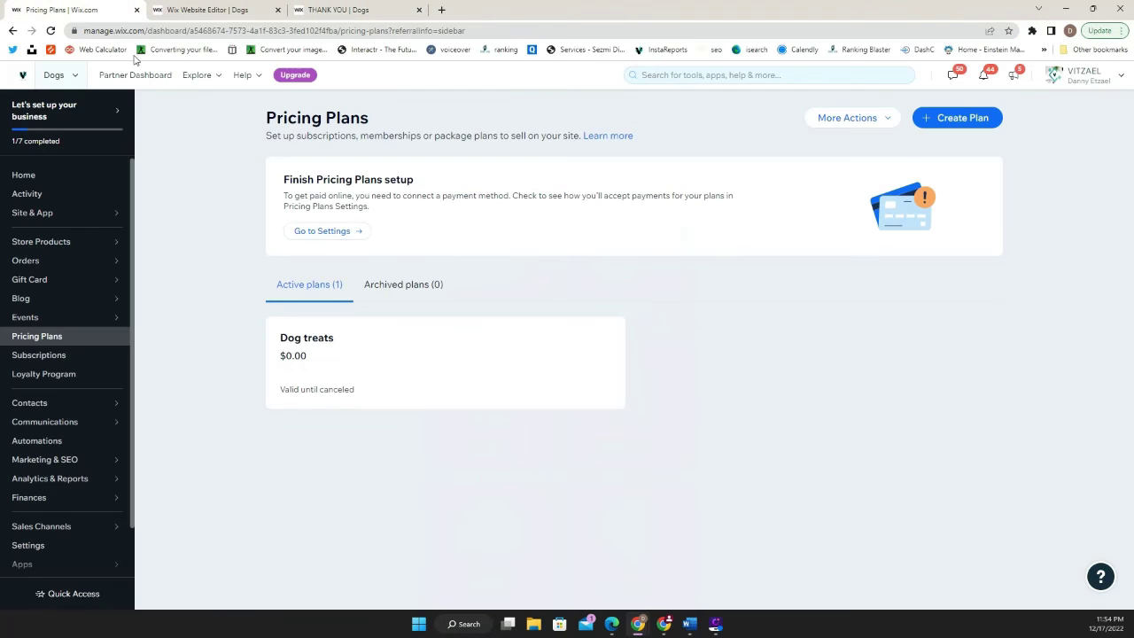
mouse_move(95, 302)
mouse_move(526, 405)
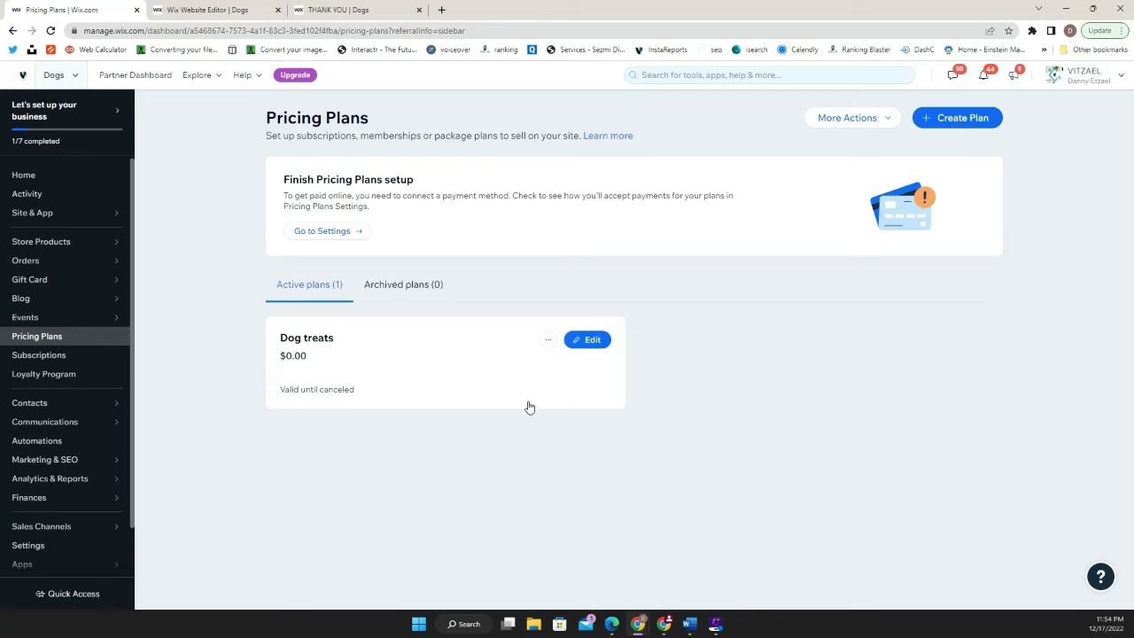
left_click(592, 341)
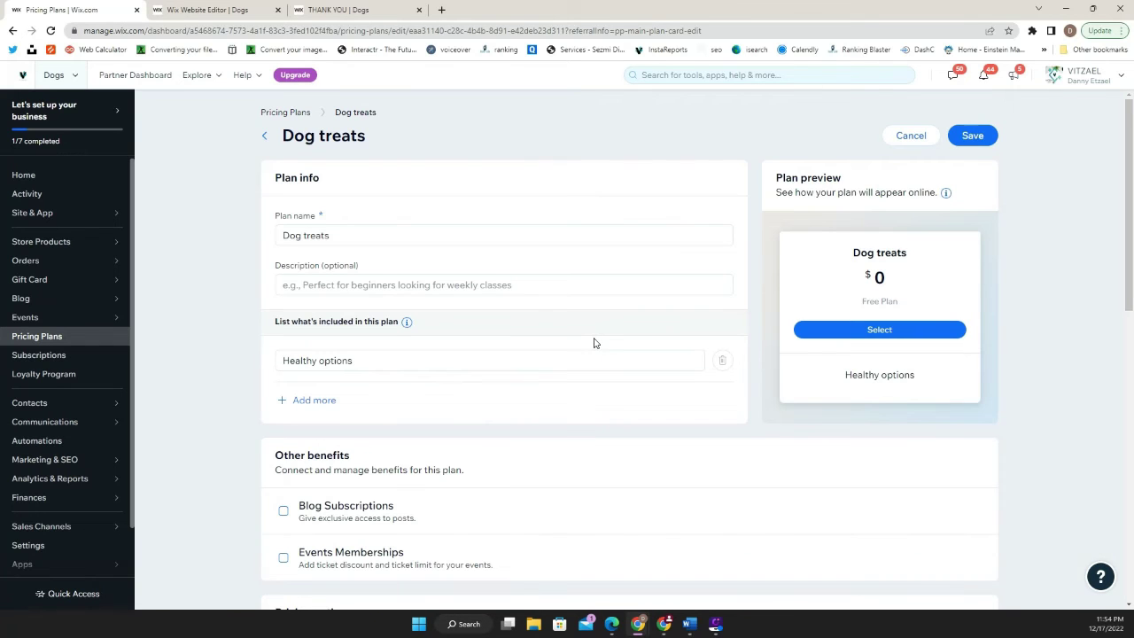
scroll(615, 379, "down", 5)
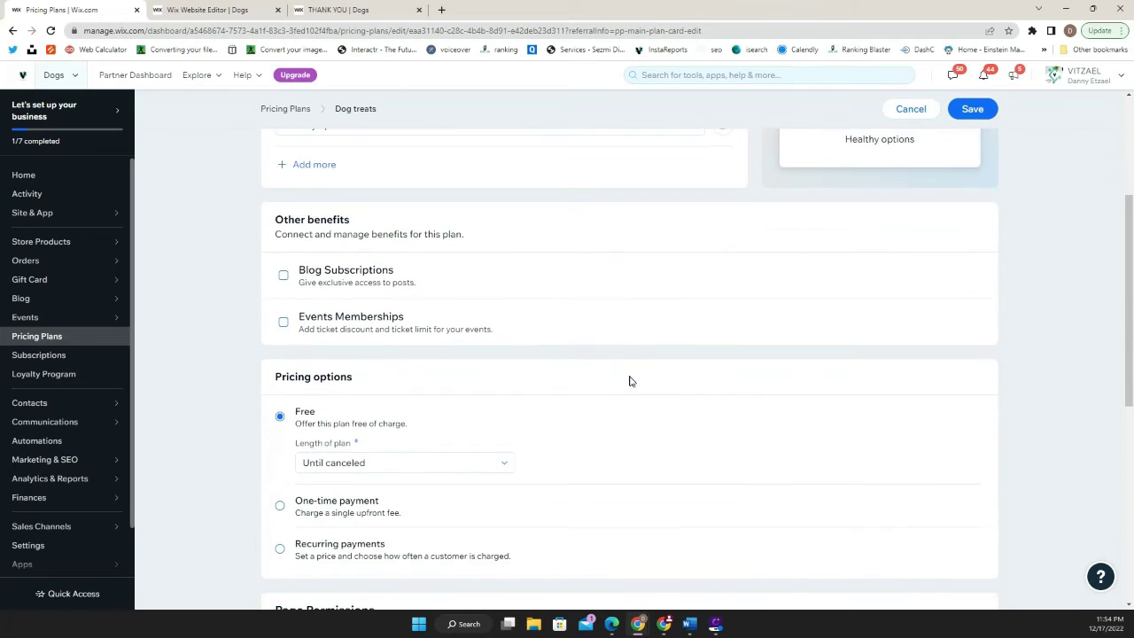
scroll(628, 390, "down", 4)
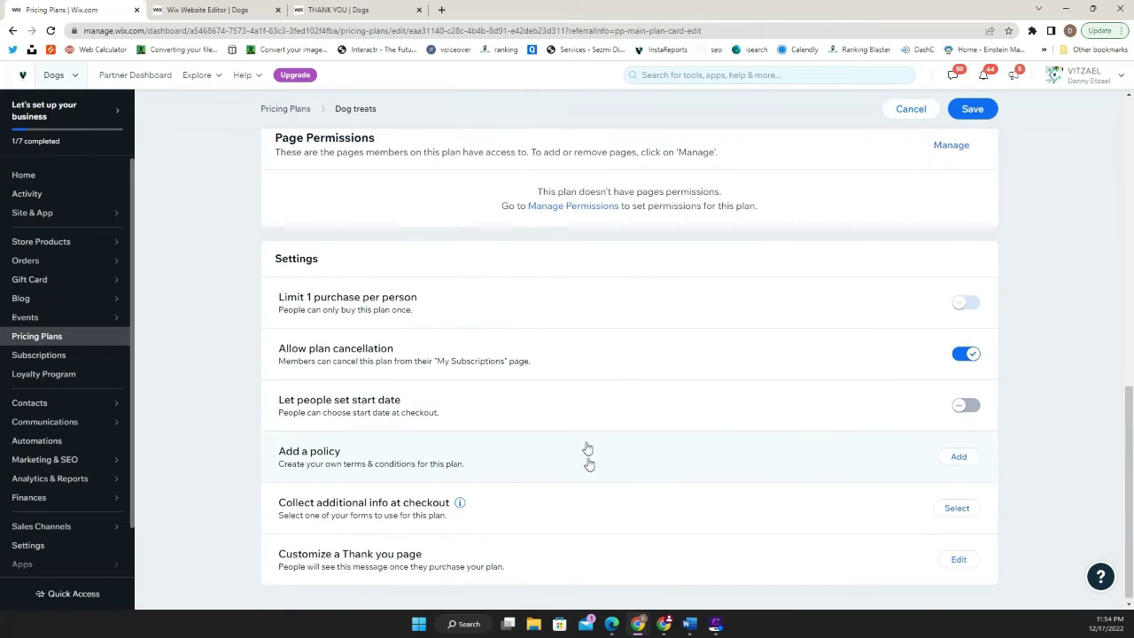
left_click(957, 556)
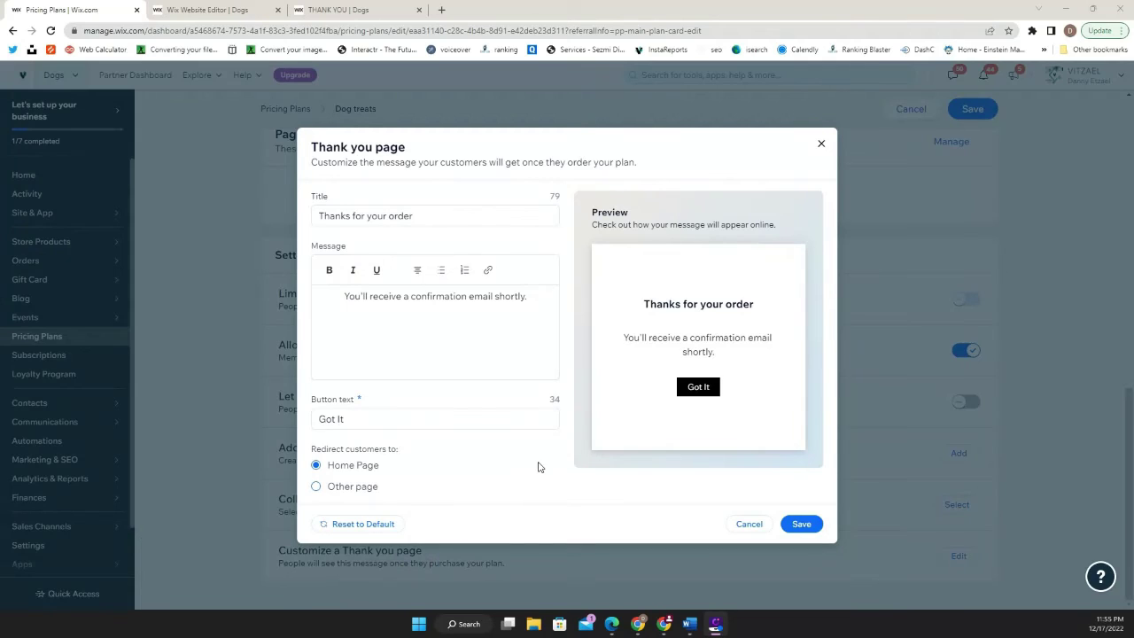
Step: Redirect Dog treats buyers to the /dogs/thank-you page and save the plan
left_click(316, 487)
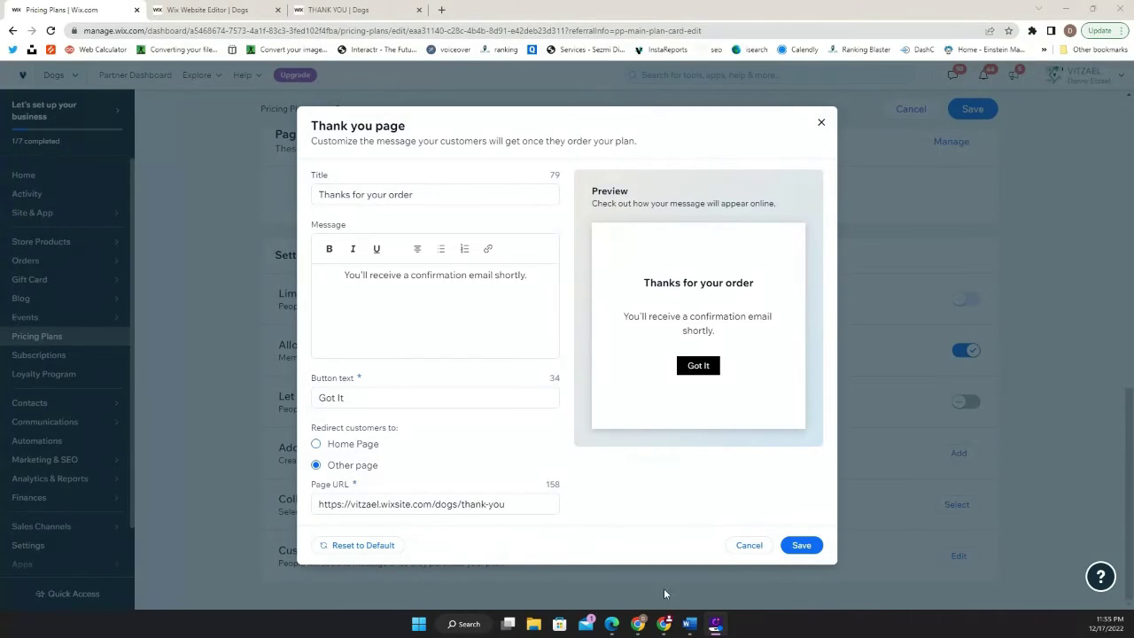
left_click(810, 546)
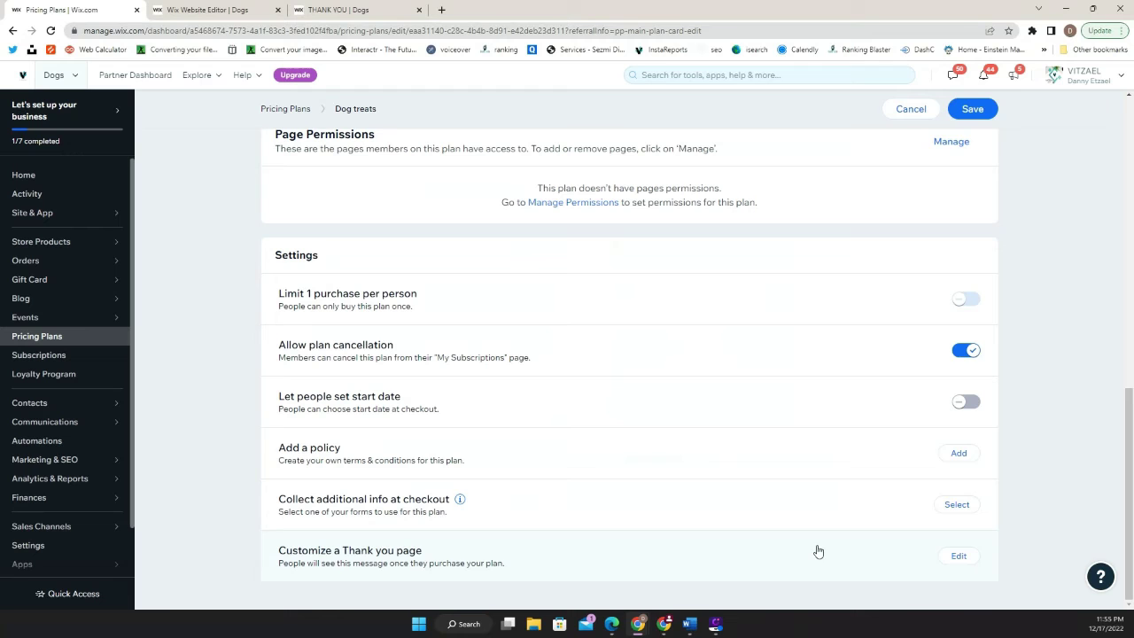
left_click(959, 115)
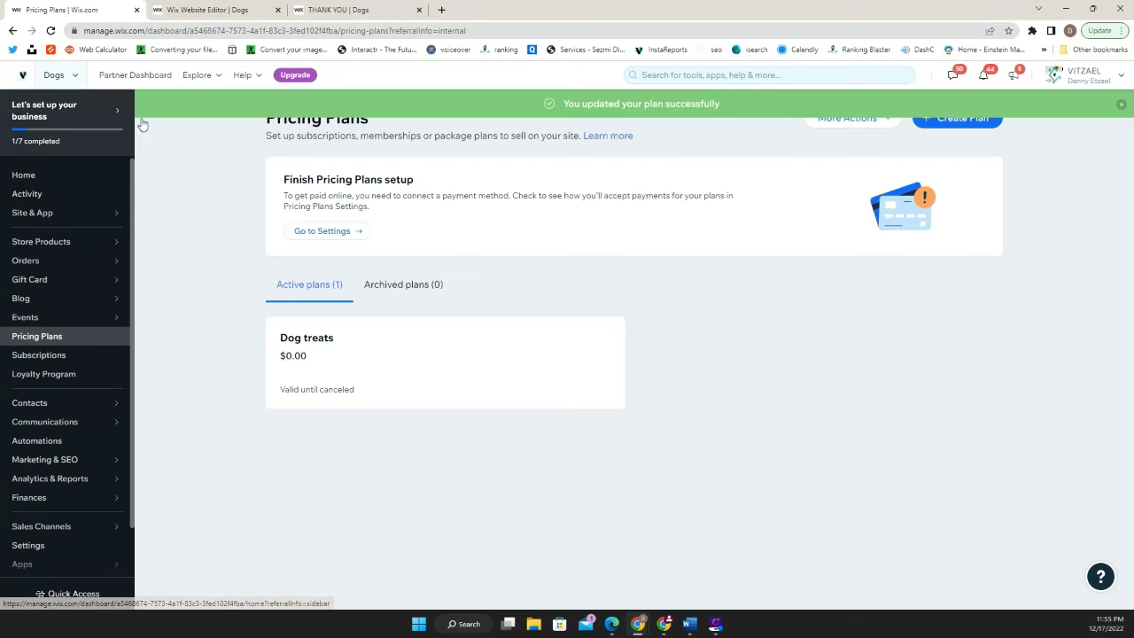
Step: View the published site from the editor and go to its Plans & Pricing page
left_click(211, 9)
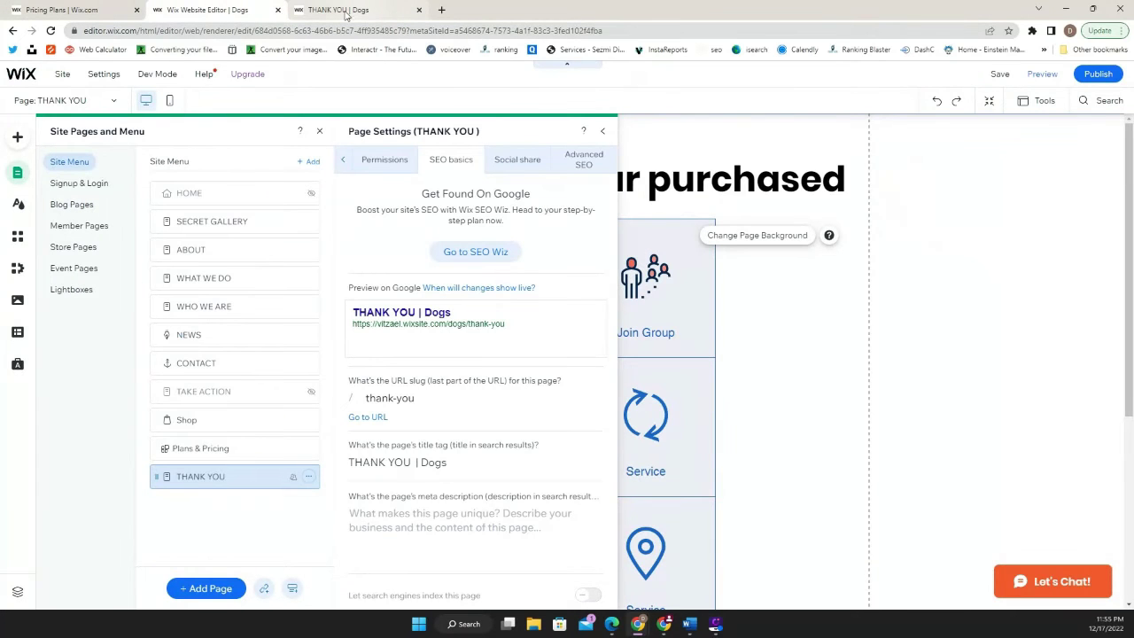
mouse_move(1099, 80)
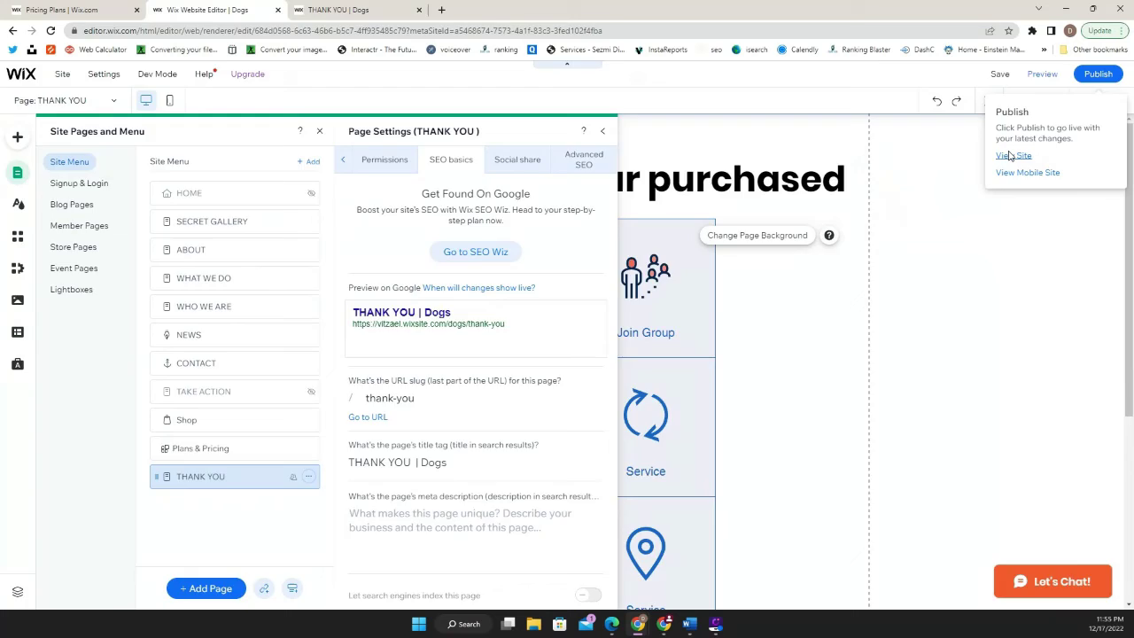
left_click(1010, 156)
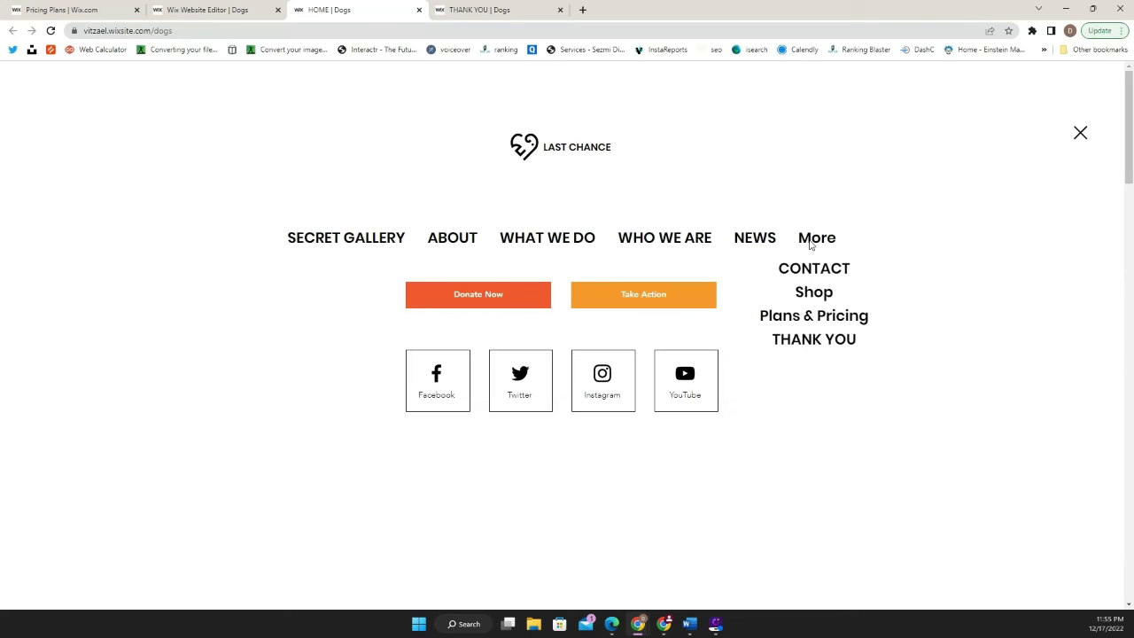
left_click(814, 318)
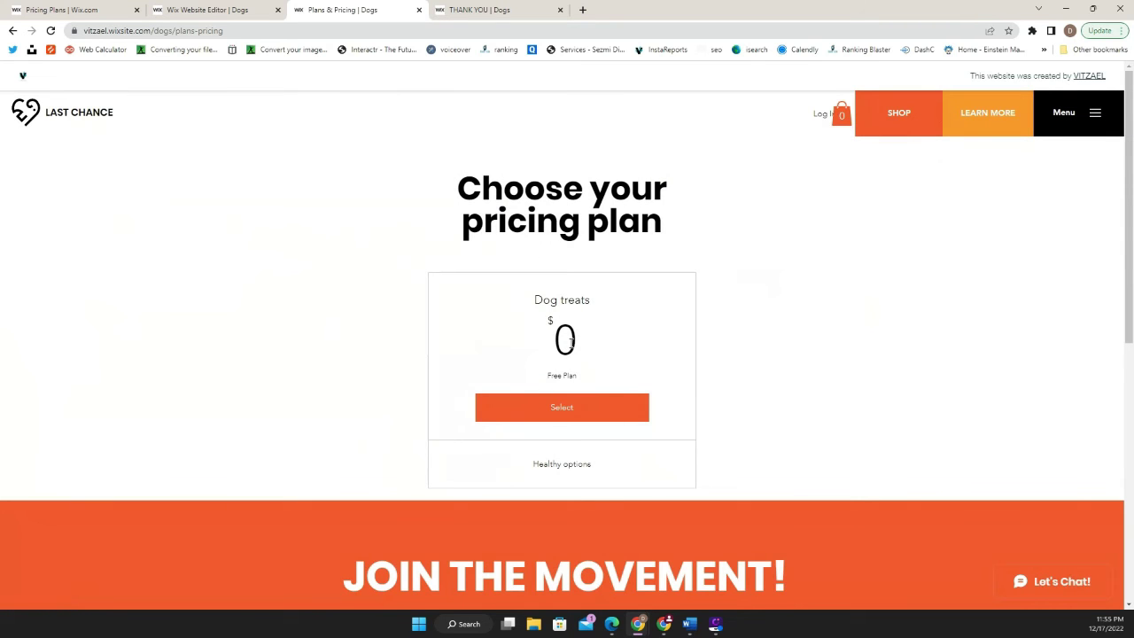
Step: Select the free Dog treats plan and sign up as a new member with email and password
left_click(555, 415)
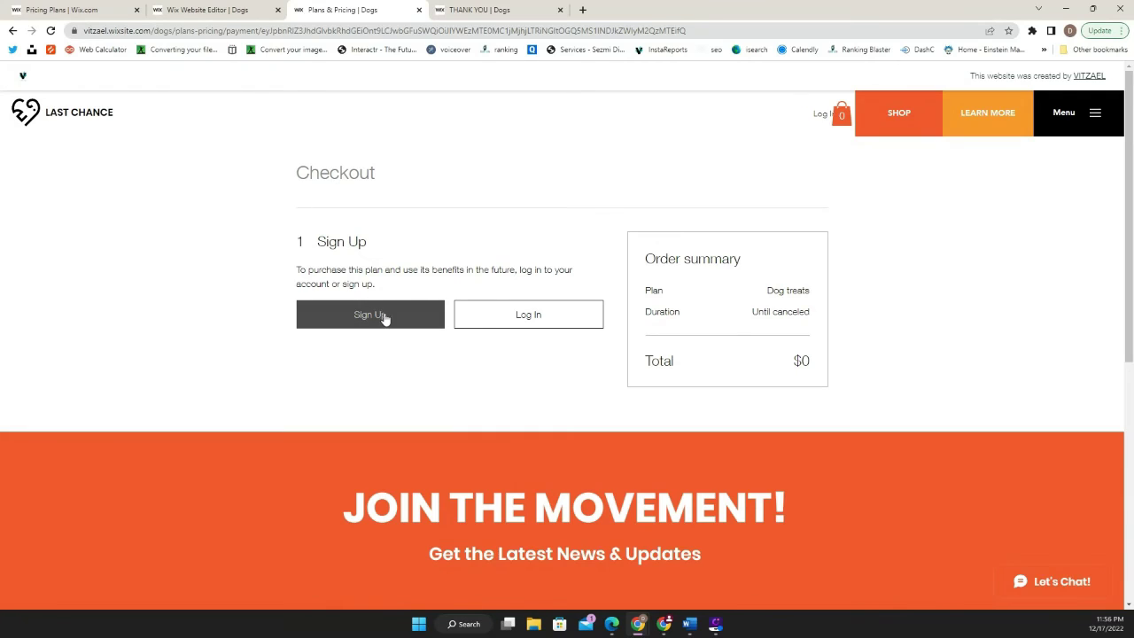
left_click(381, 316)
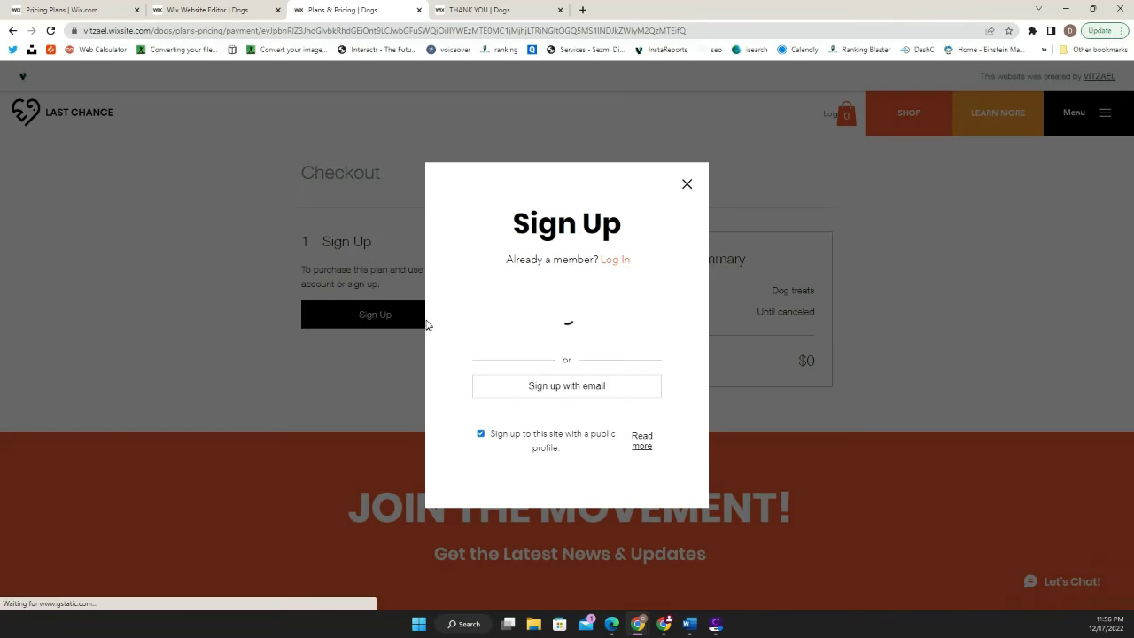
left_click(584, 386)
left_click(569, 228)
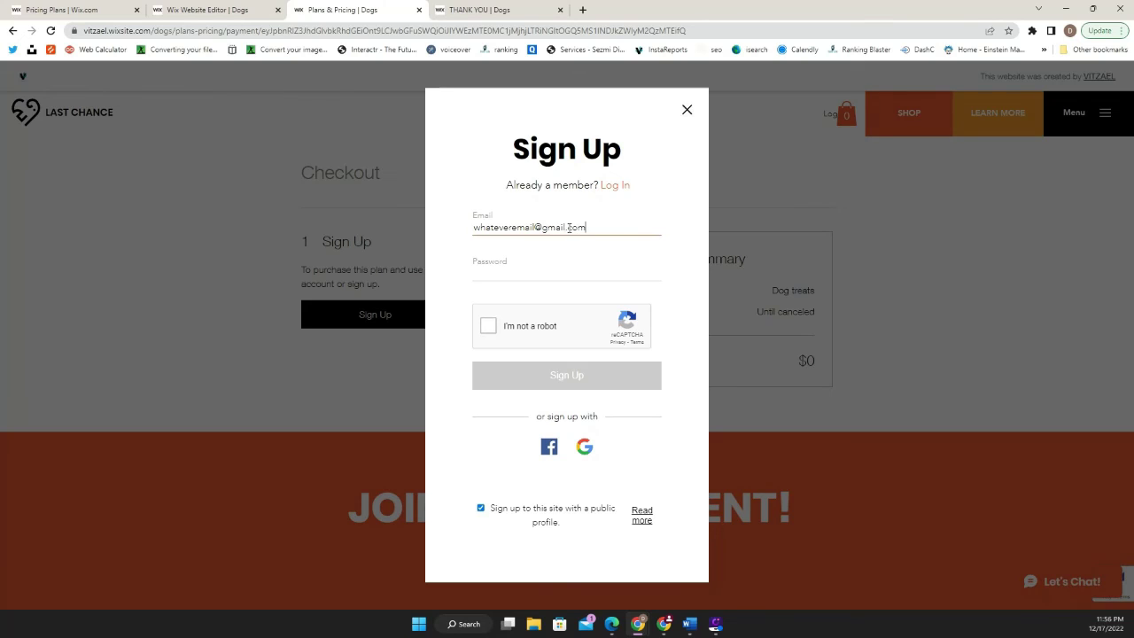
key("Tab")
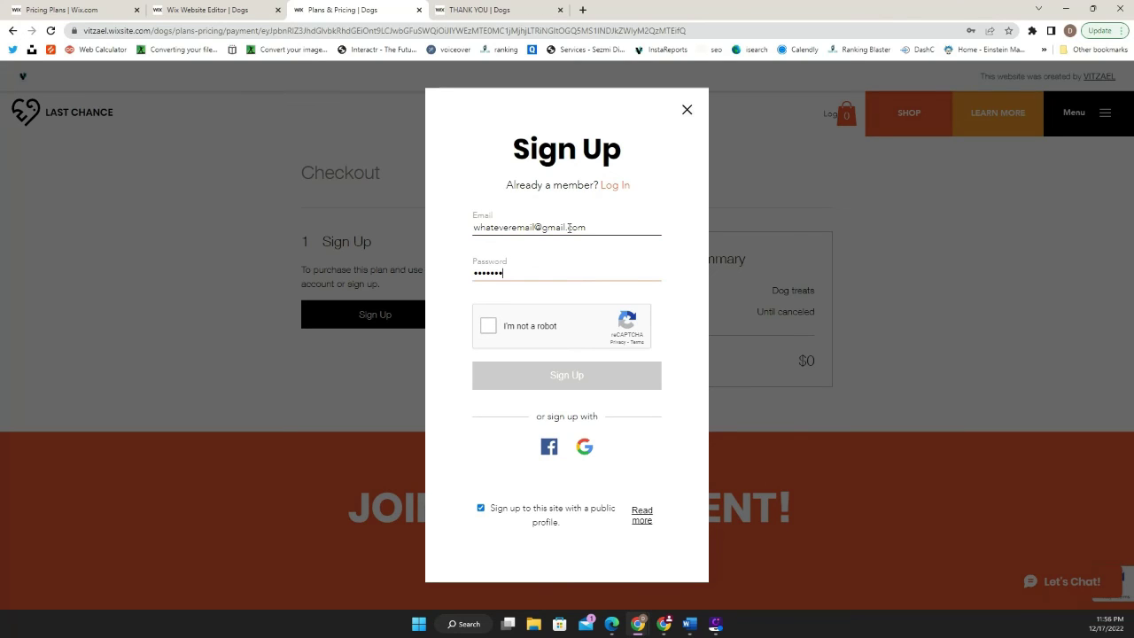
left_click(488, 328)
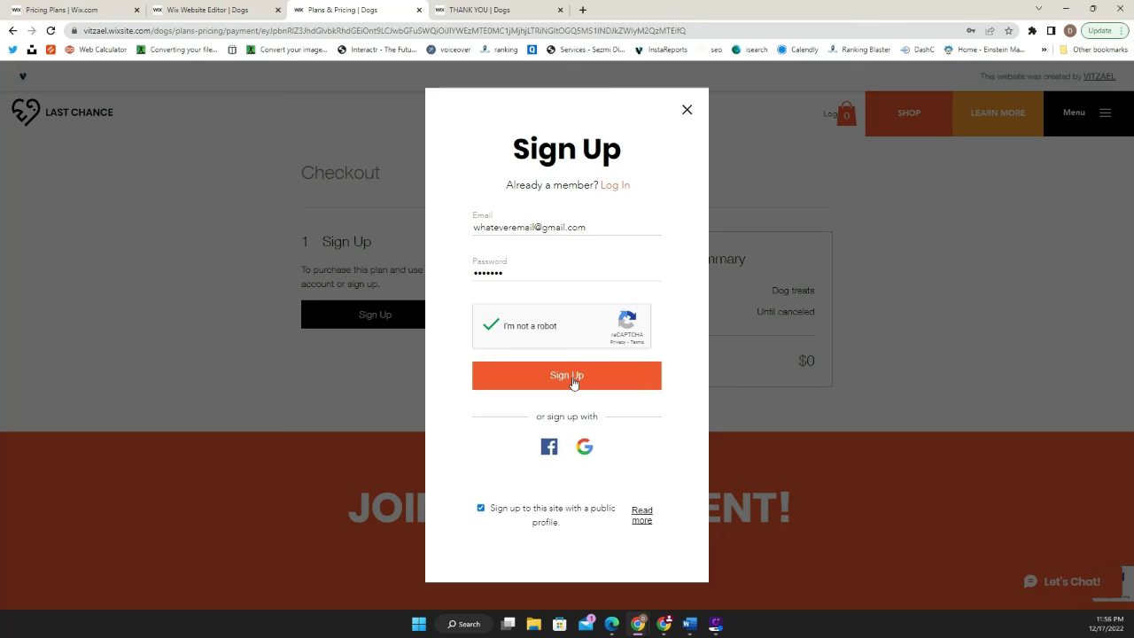
left_click(575, 379)
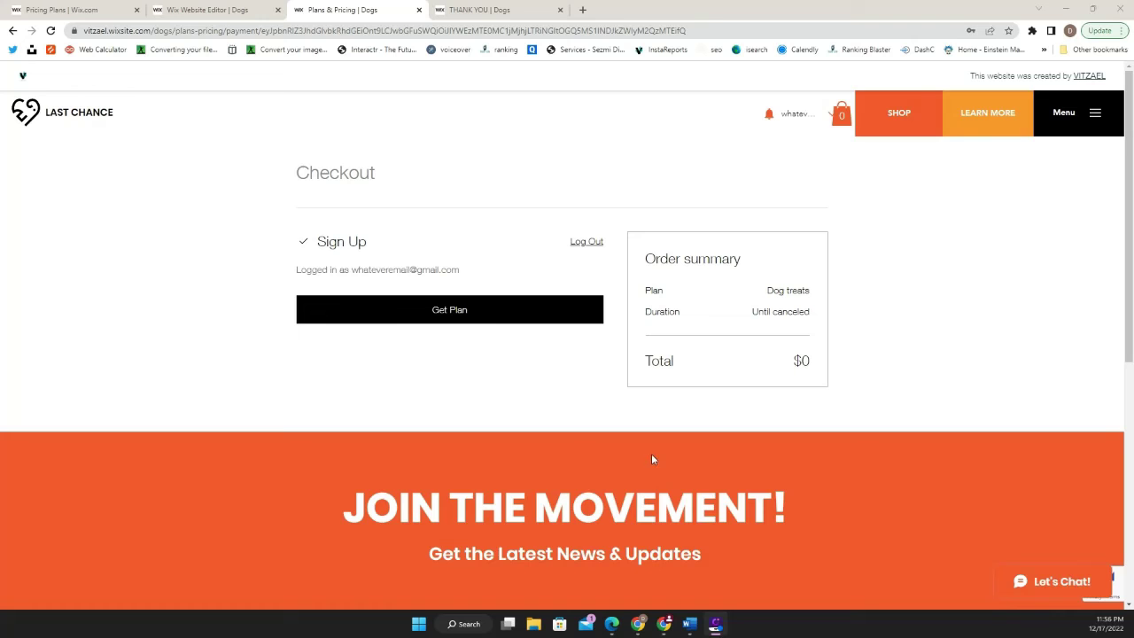
Step: Get the free Dog treats plan and land on the 'Thank you for your purchased' page
left_click(498, 321)
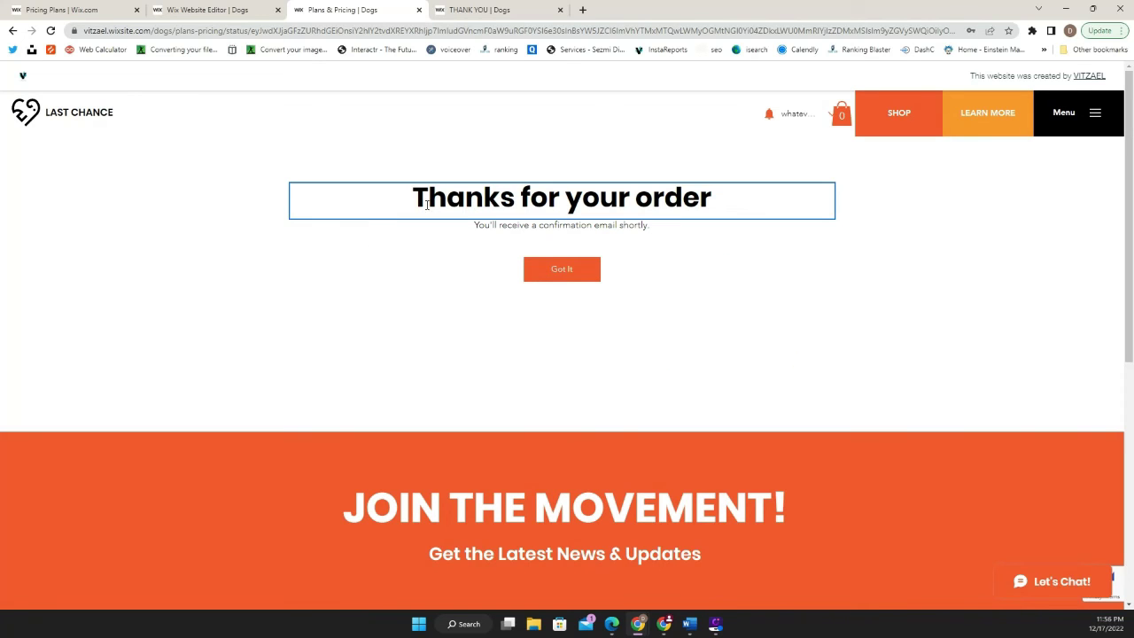
left_click_drag(414, 197, 727, 238)
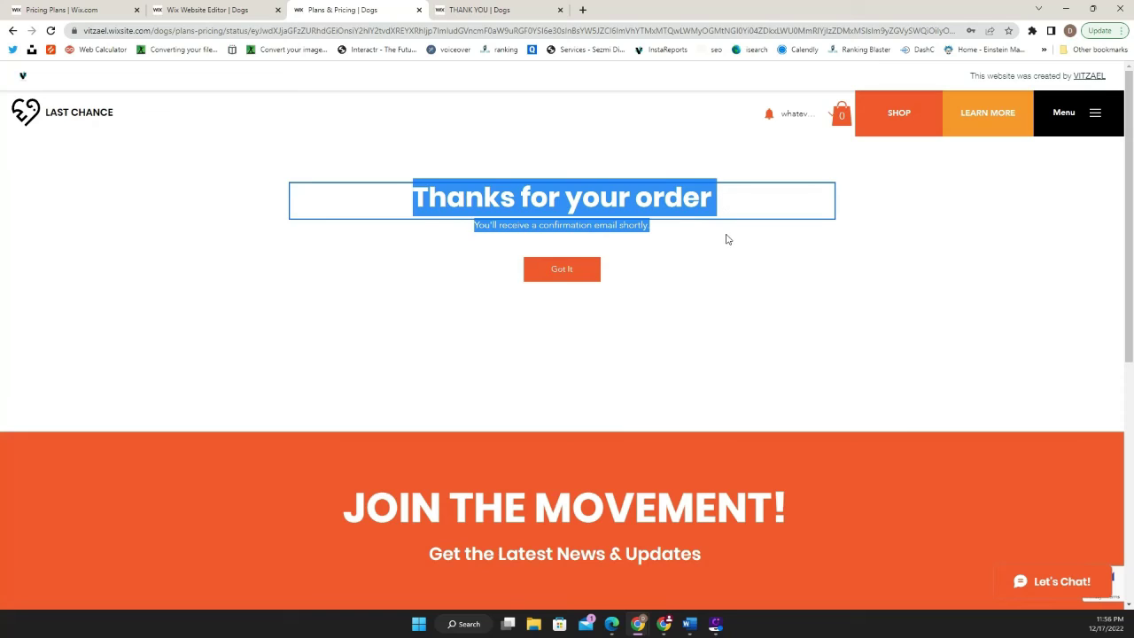
left_click(571, 271)
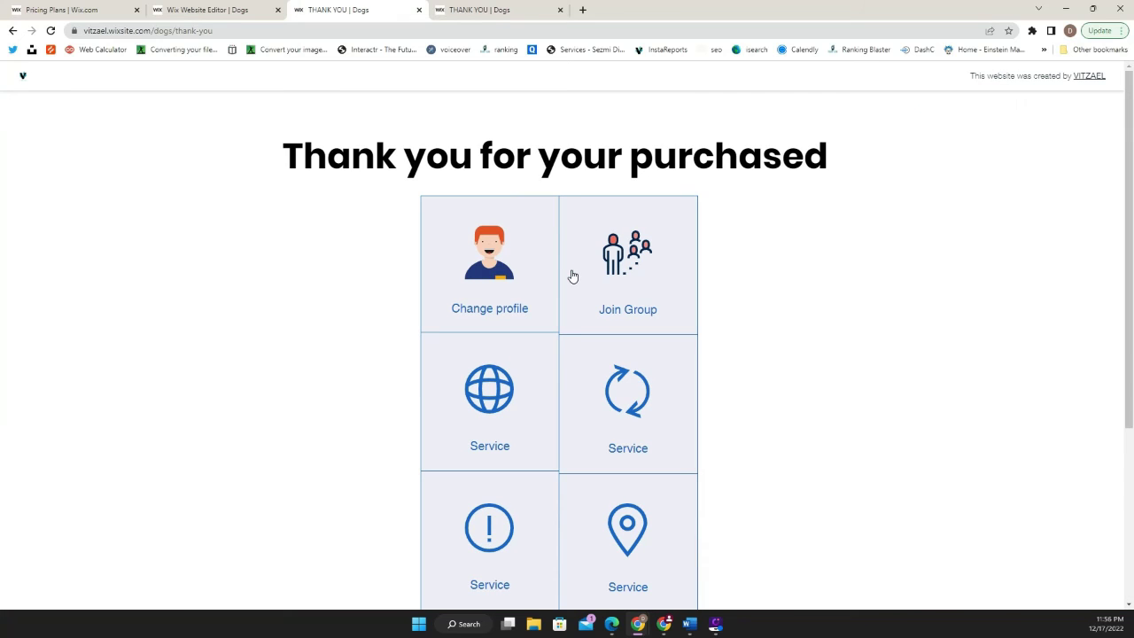
scroll(392, 132, "down", 3)
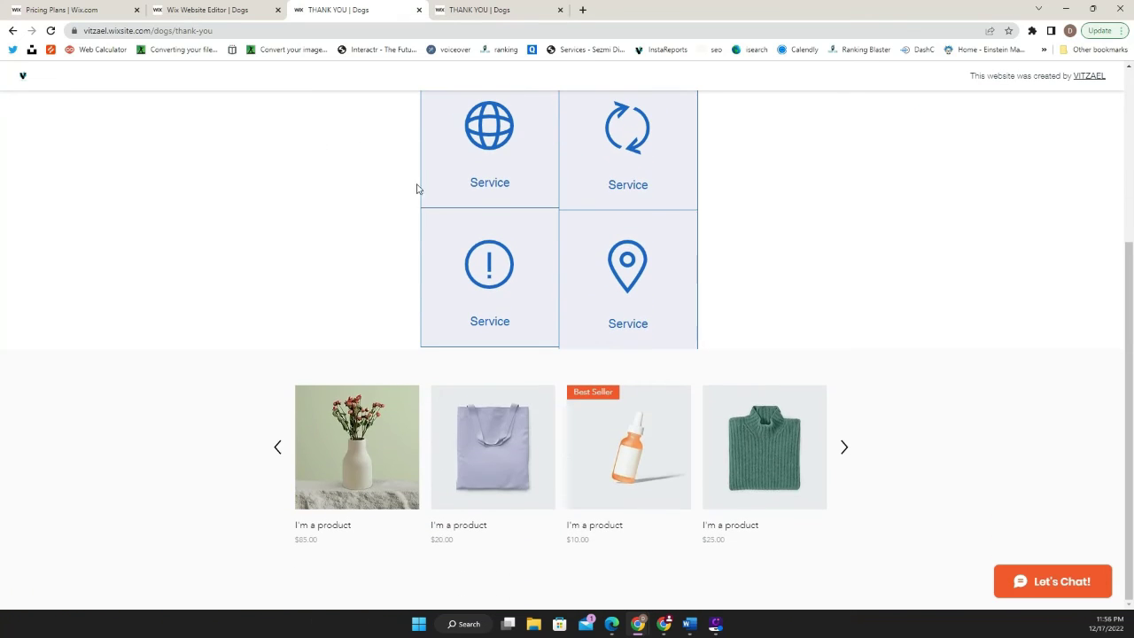
scroll(506, 488, "up", 3)
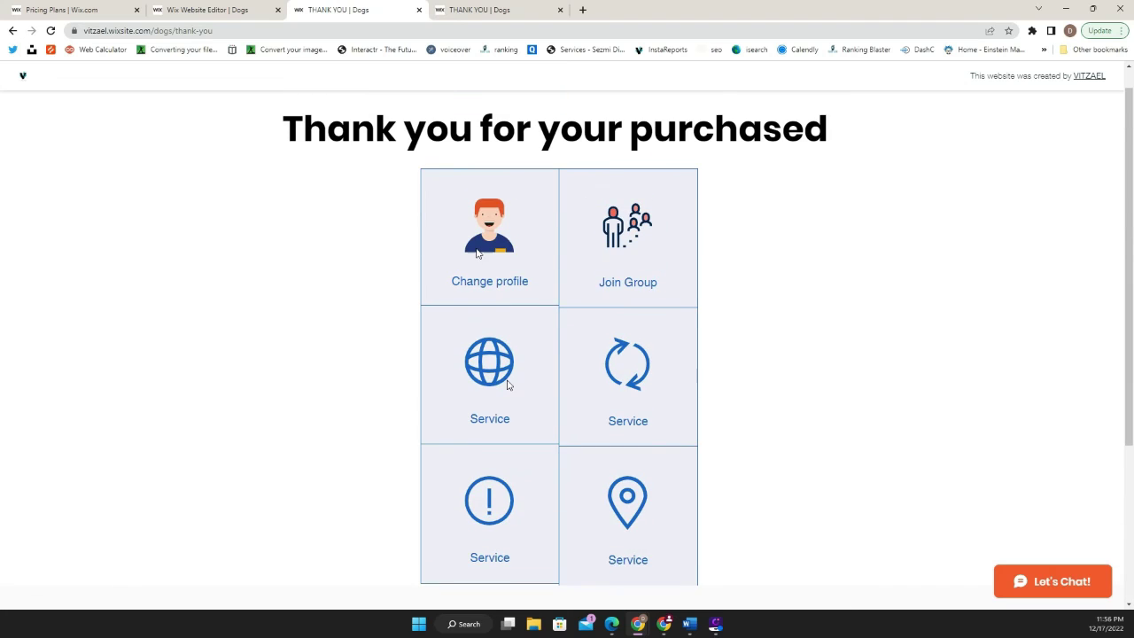
scroll(617, 327, "down", 3)
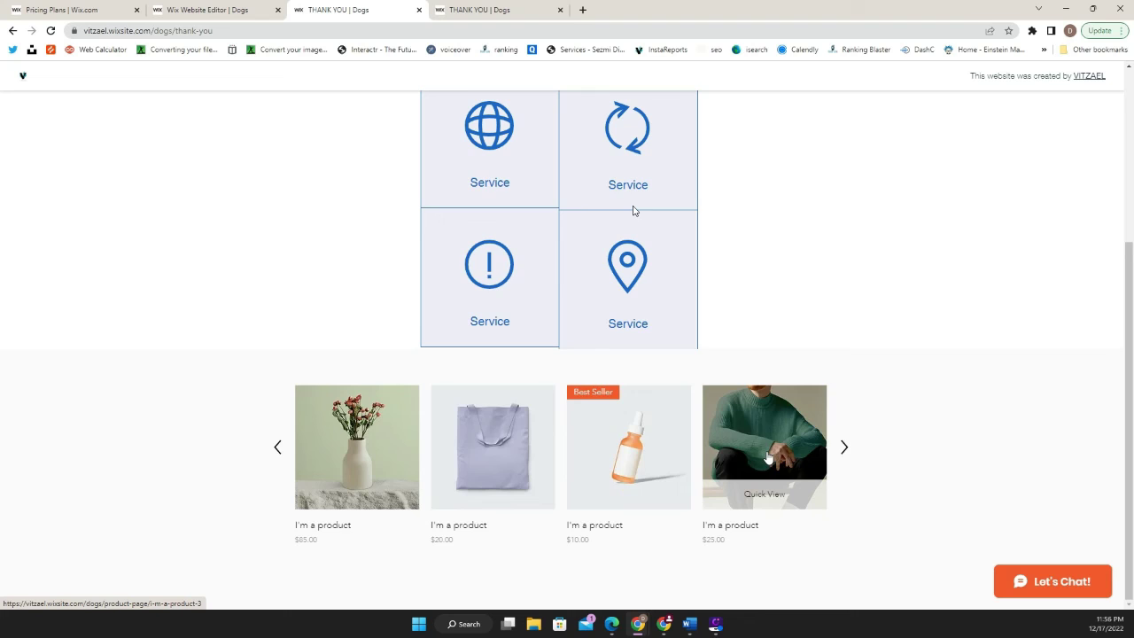
scroll(588, 358, "up", 3)
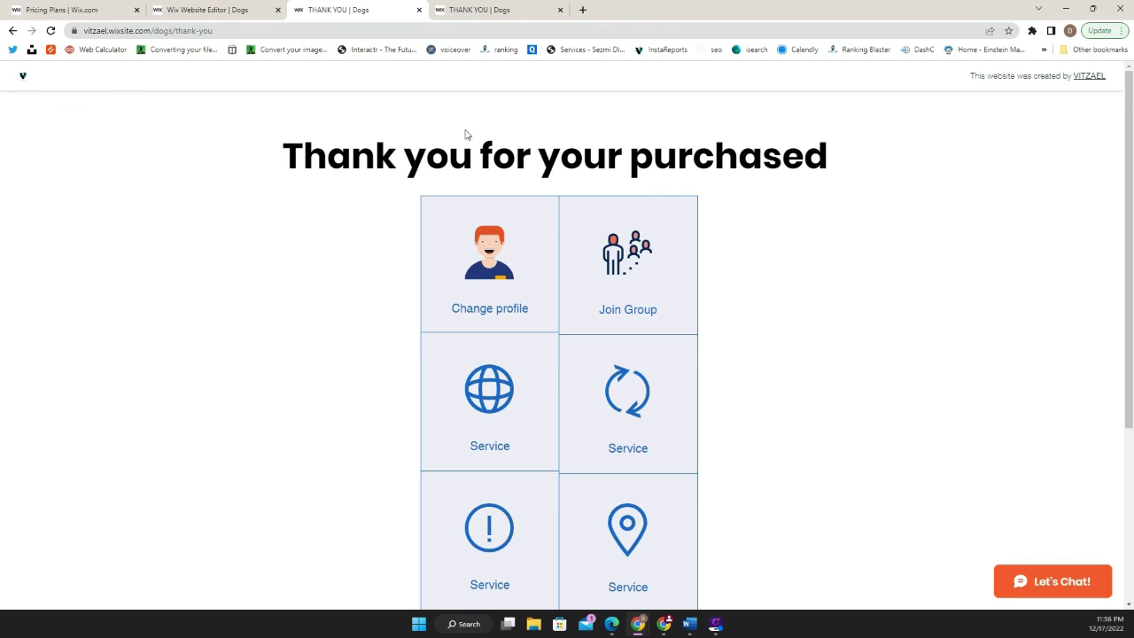
Step: Back in the editor, show the THANK YOU page's Layout settings, still No header & footer
left_click(192, 9)
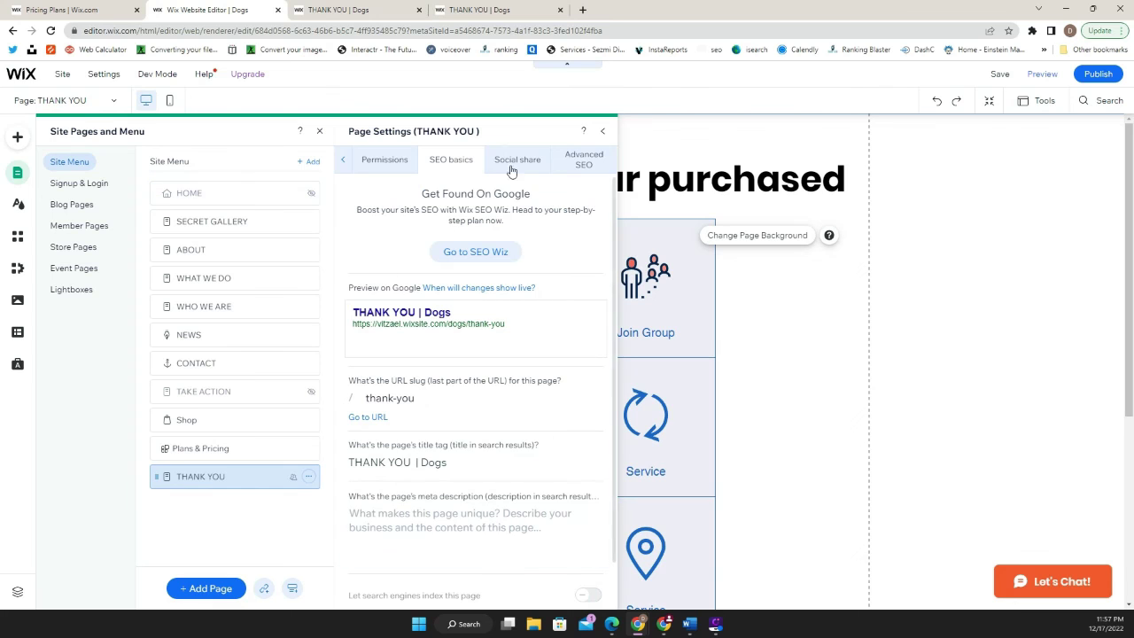
left_click(345, 167)
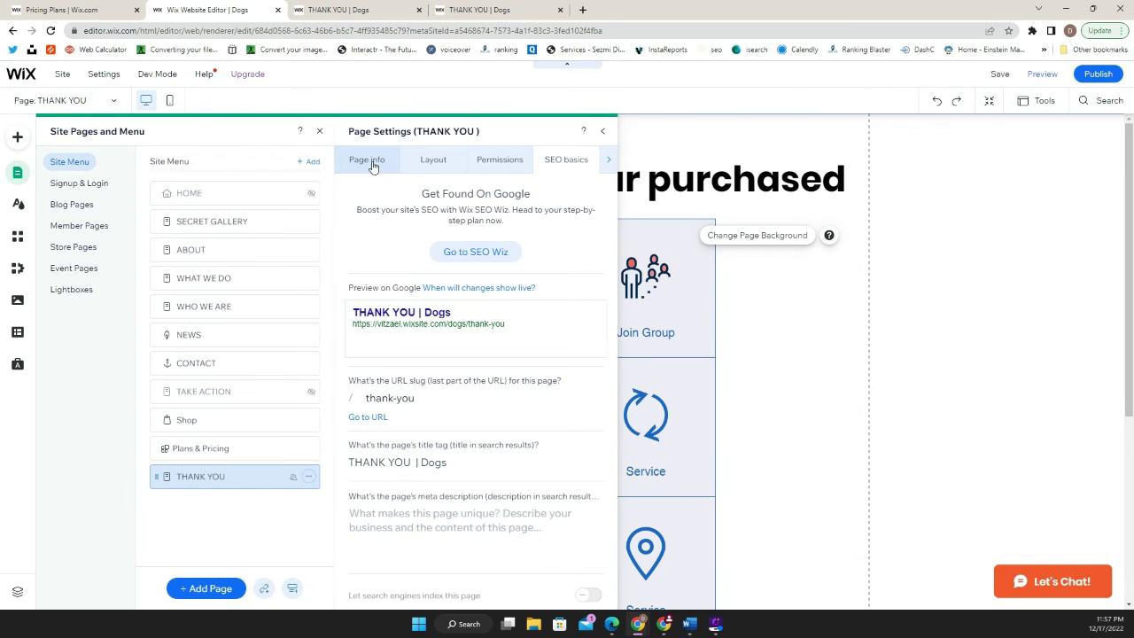
left_click(367, 161)
left_click(432, 161)
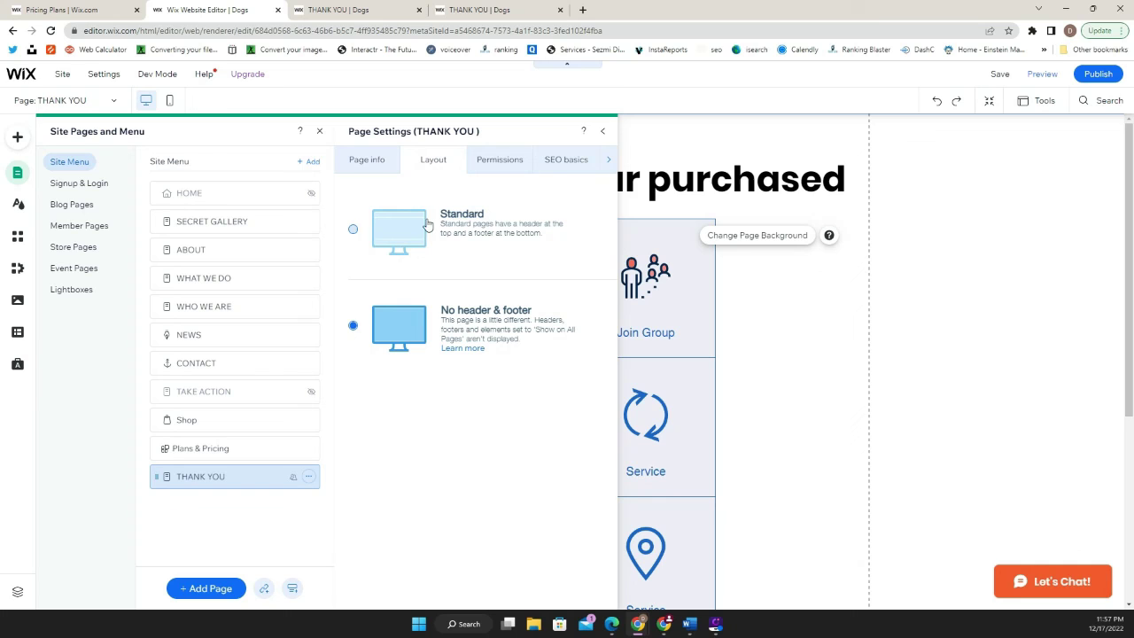